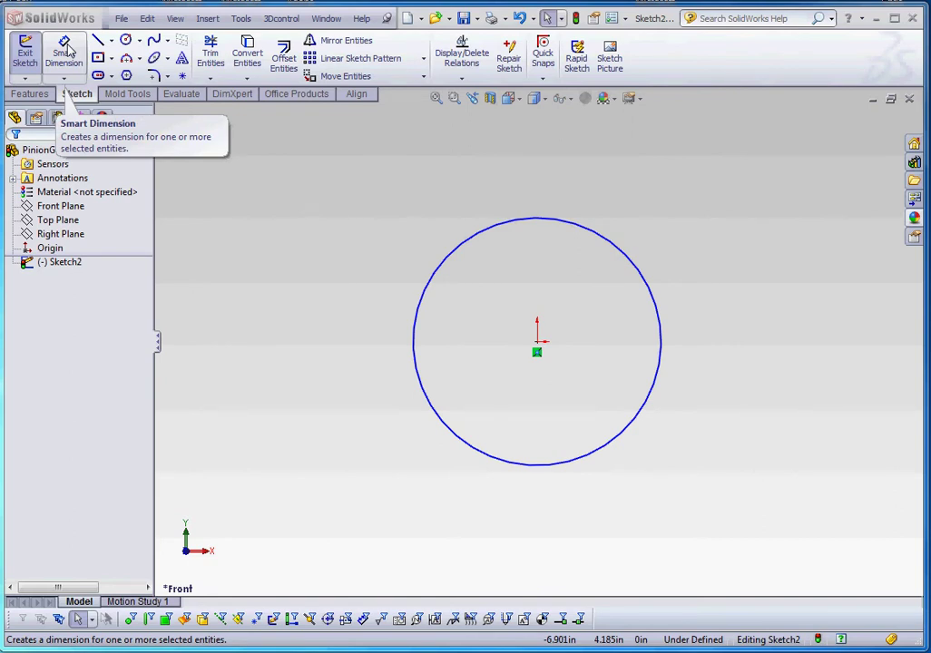
# - Dimension the circle's diameter at 0.6875 in
pyautogui.click(65, 50)
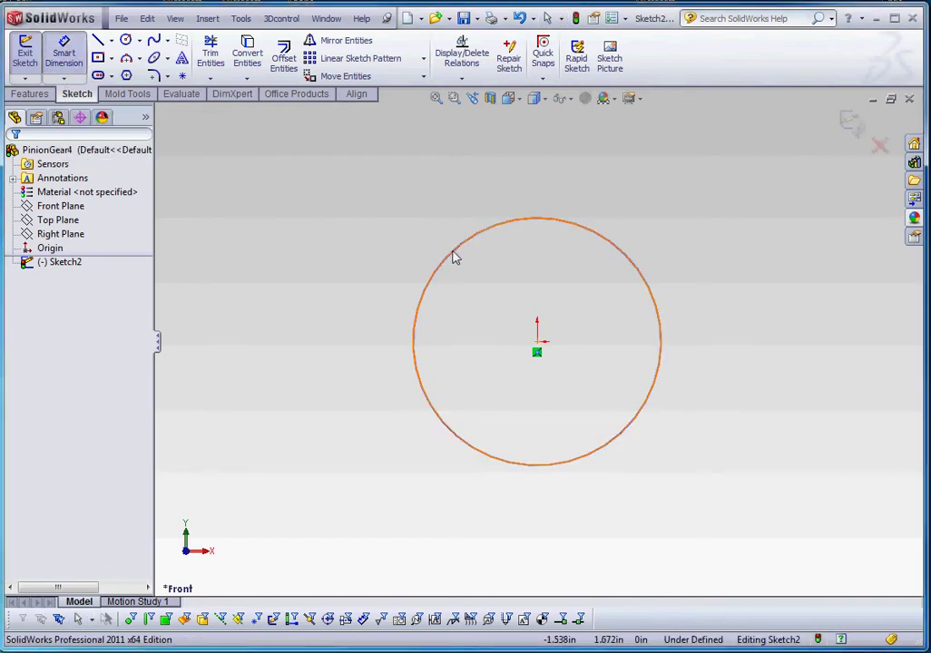
pyautogui.click(644, 278)
pyautogui.click(717, 221)
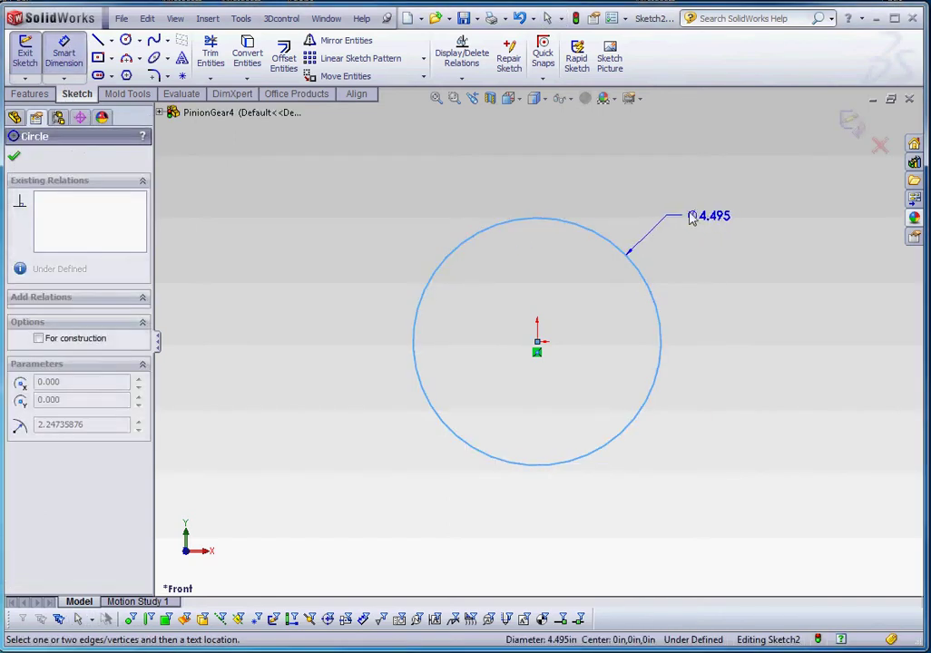
pyautogui.click(687, 215)
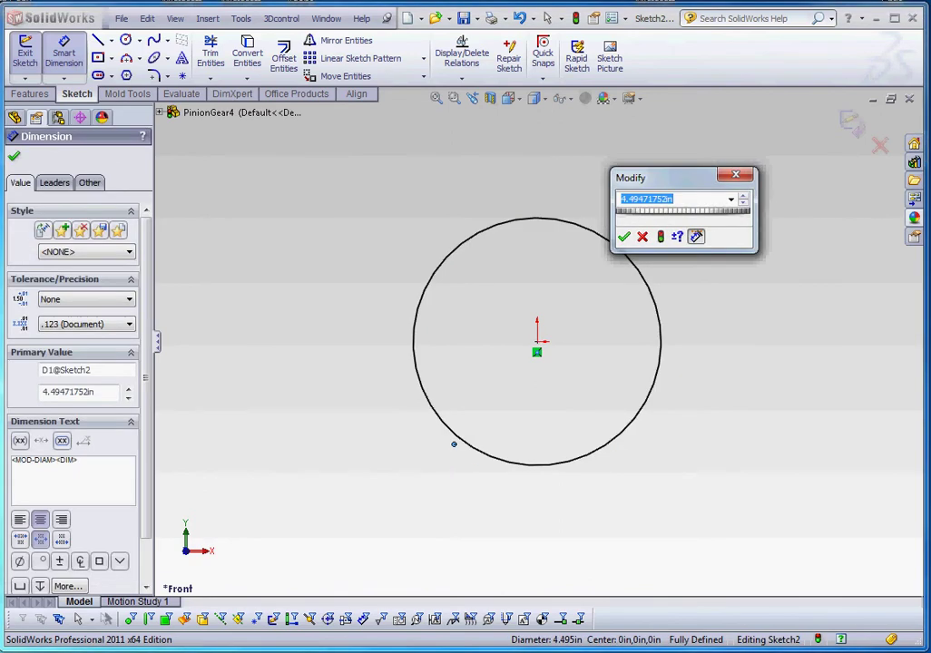
pyautogui.write('.6875')
pyautogui.press('Return')
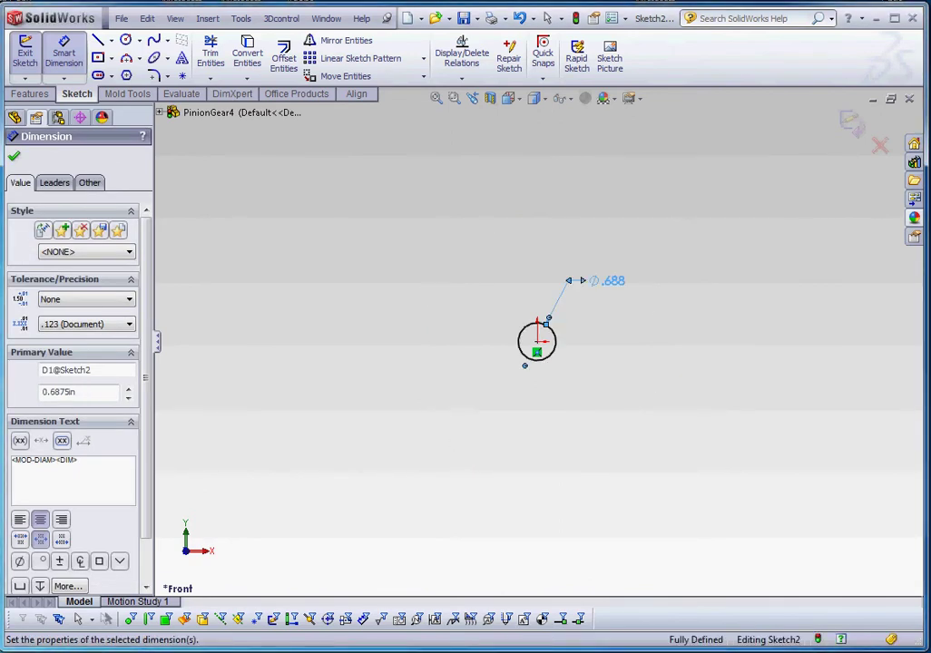
pyautogui.press('Escape')
# - Reposition the diameter dimension just outside the circle's upper right edge
pyautogui.scroll(-3, 667, 387)
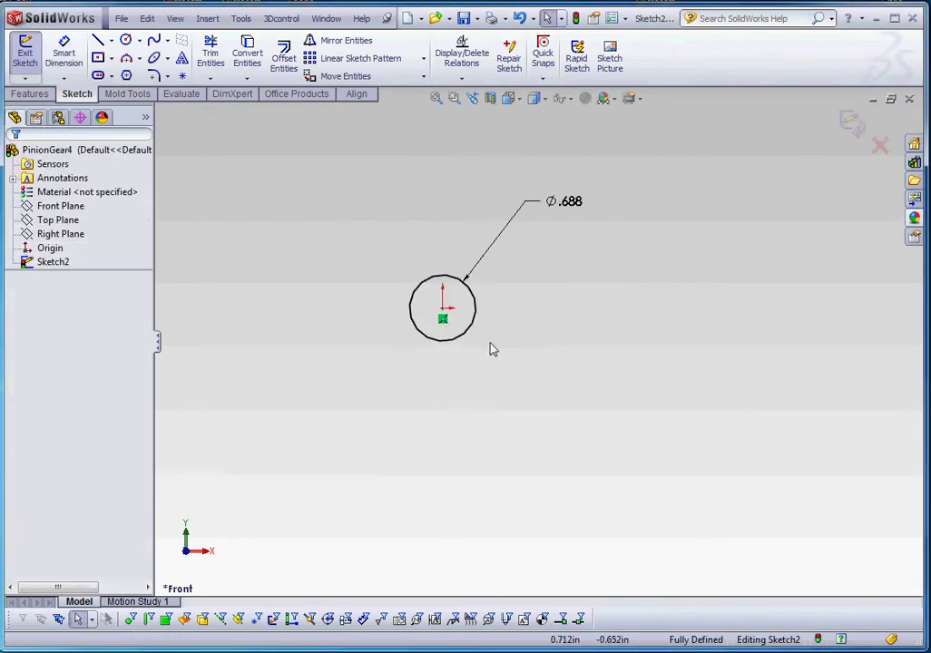
pyautogui.scroll(1, 387, 279)
pyautogui.moveTo(565, 224); pyautogui.dragTo(526, 280)
pyautogui.scroll(-5, 465, 313)
pyautogui.scroll(2, 608, 374)
pyautogui.scroll(-3, 581, 388)
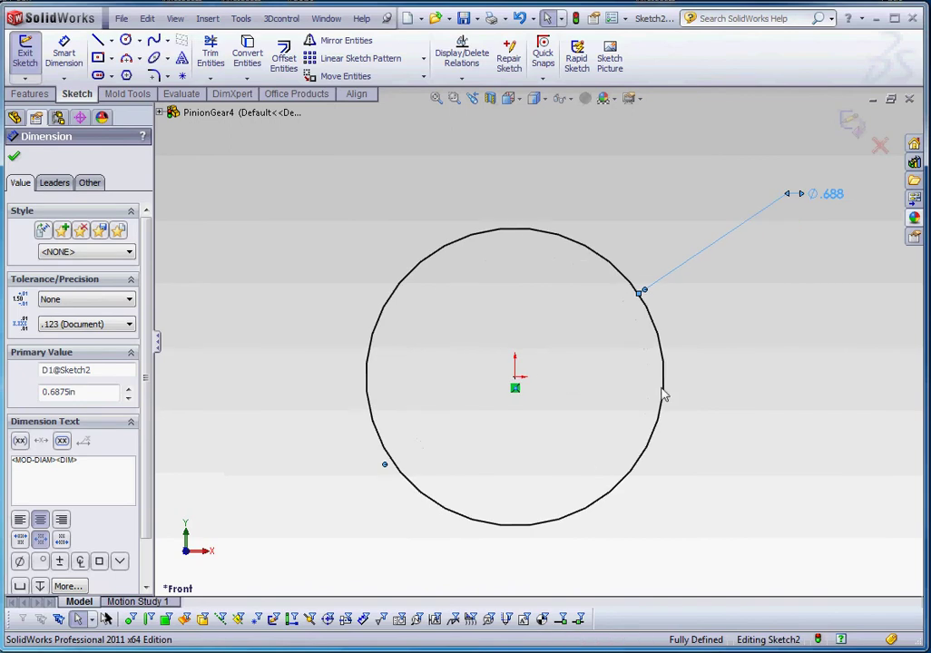
pyautogui.click(792, 234)
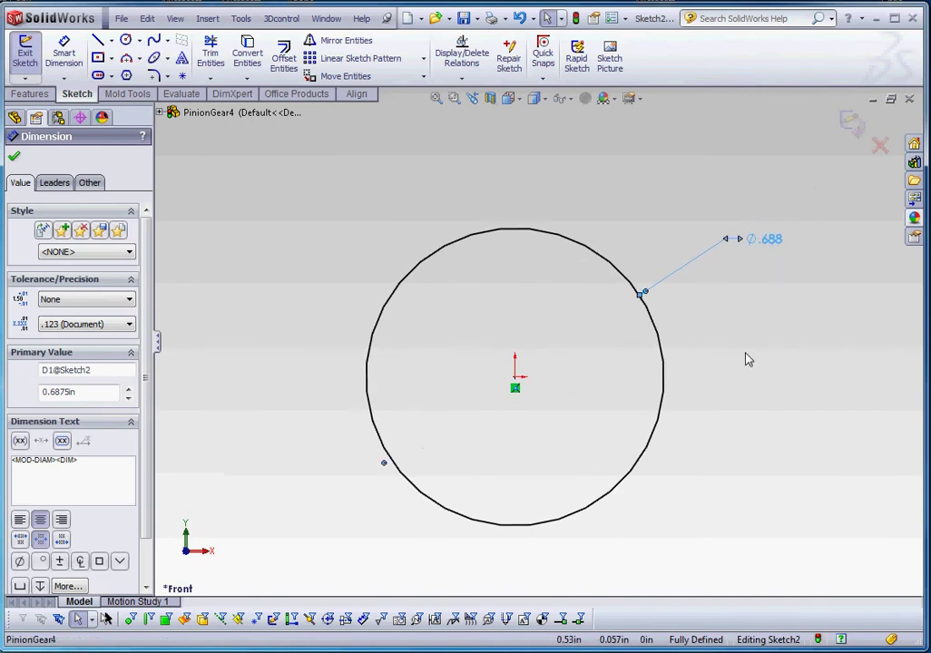
# - Set the diameter dimension's precision to four decimal places (.1234)
pyautogui.click(89, 325)
pyautogui.click(64, 376)
pyautogui.click(814, 380)
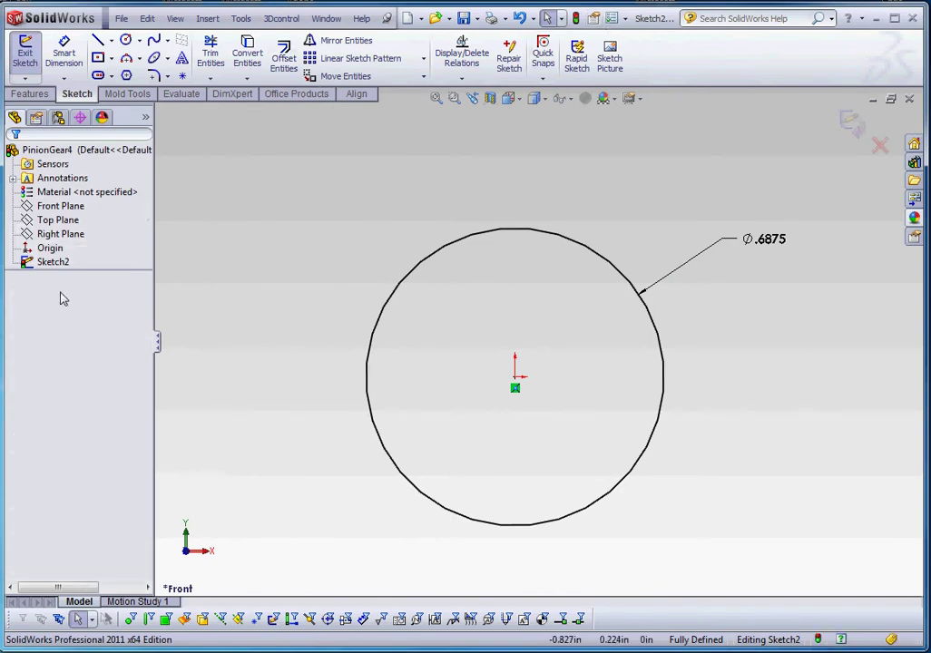
# - Set the document's inch length units to four decimal places (.1234)
pyautogui.click(612, 18)
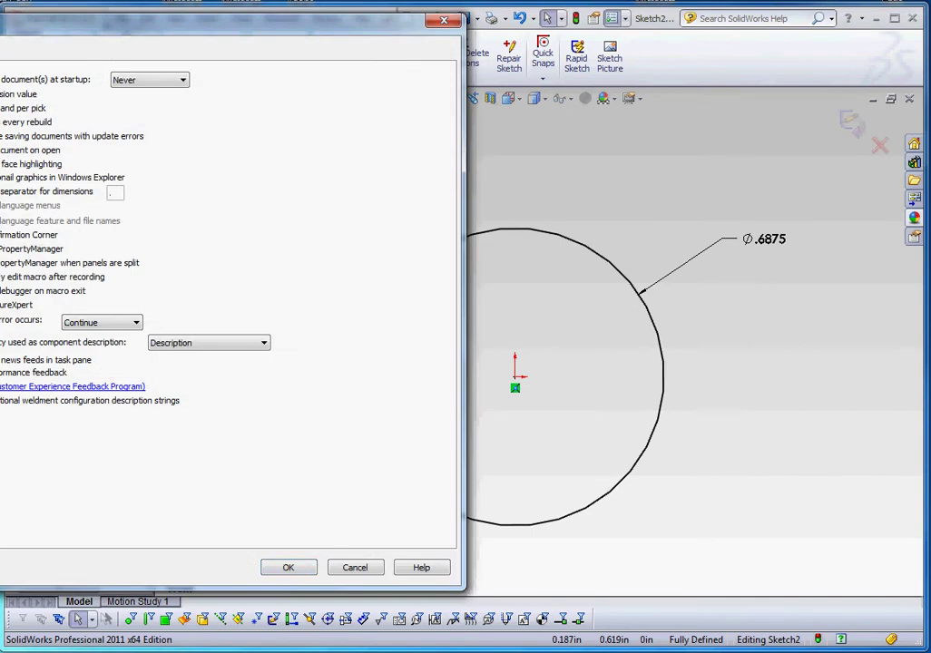
pyautogui.click(0, 49)
pyautogui.click(0, 165)
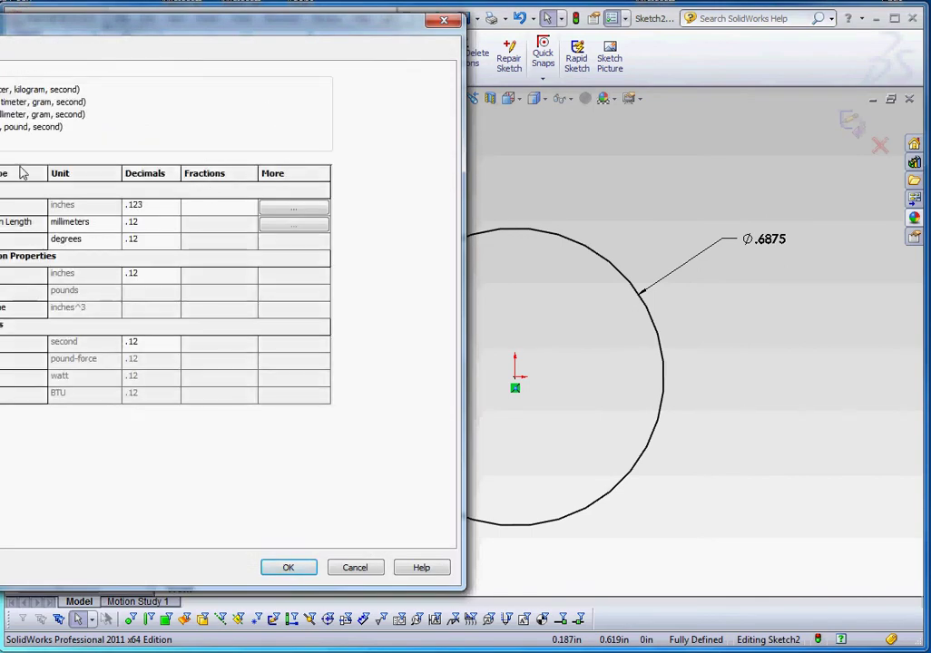
pyautogui.click(177, 209)
pyautogui.click(182, 246)
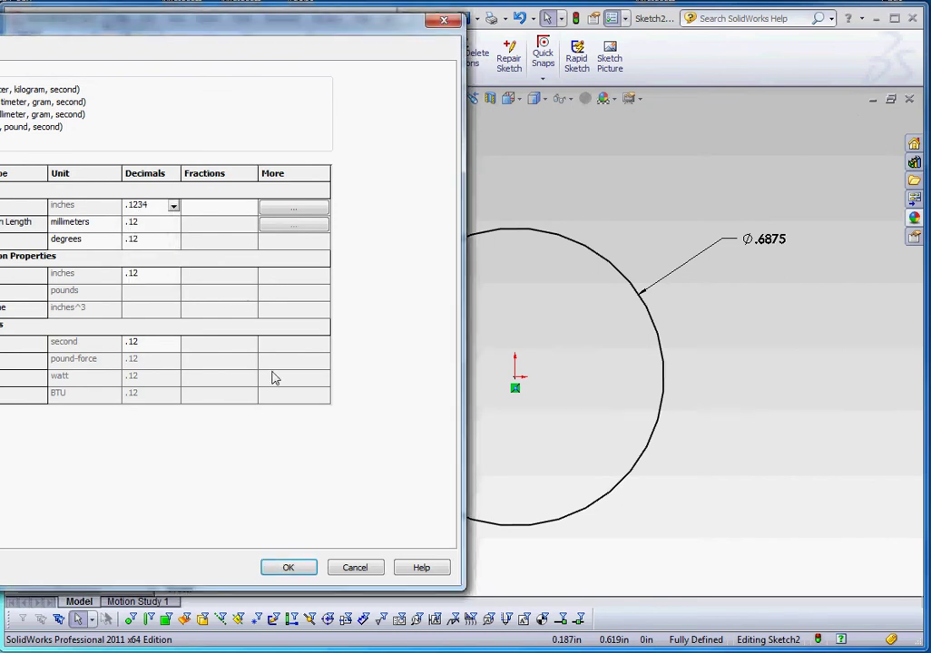
pyautogui.click(300, 569)
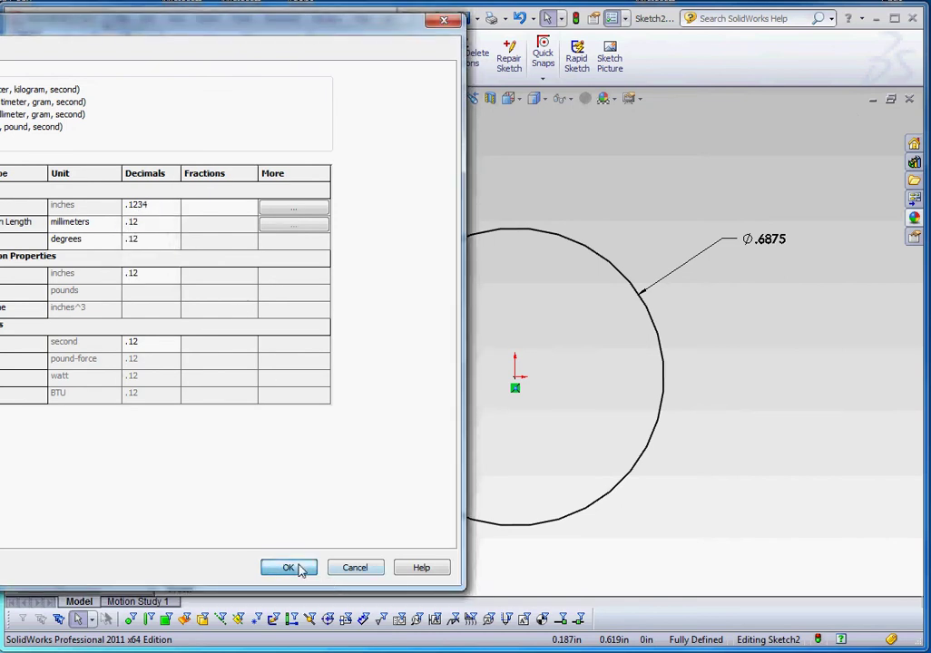
# - Sketch two larger circles centred on the origin around the first, with radii of about 0.38 in and 0.43 in
pyautogui.scroll(1, 713, 349)
pyautogui.scroll(-1, 710, 325)
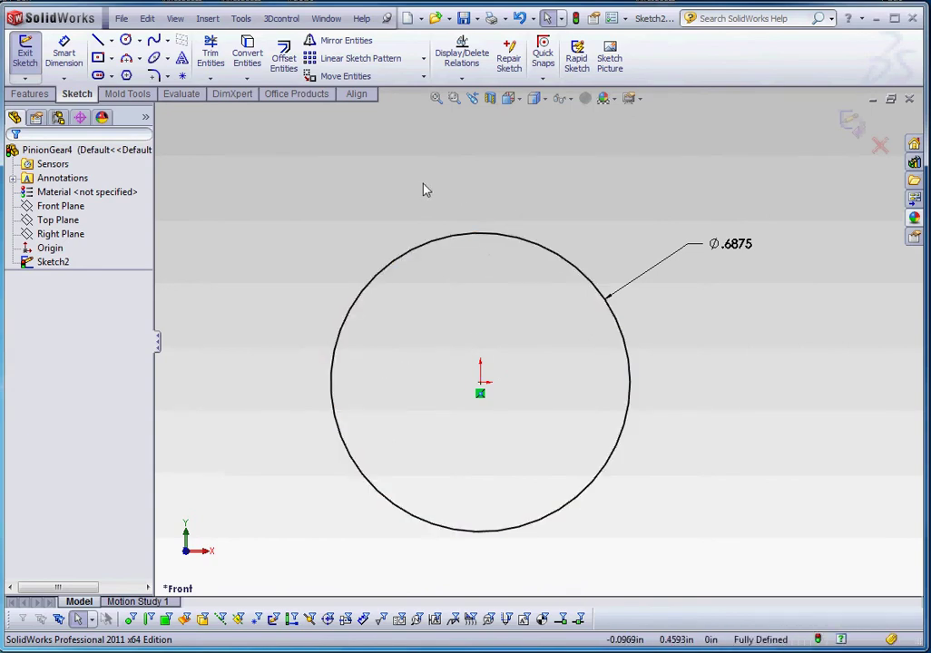
pyautogui.click(125, 40)
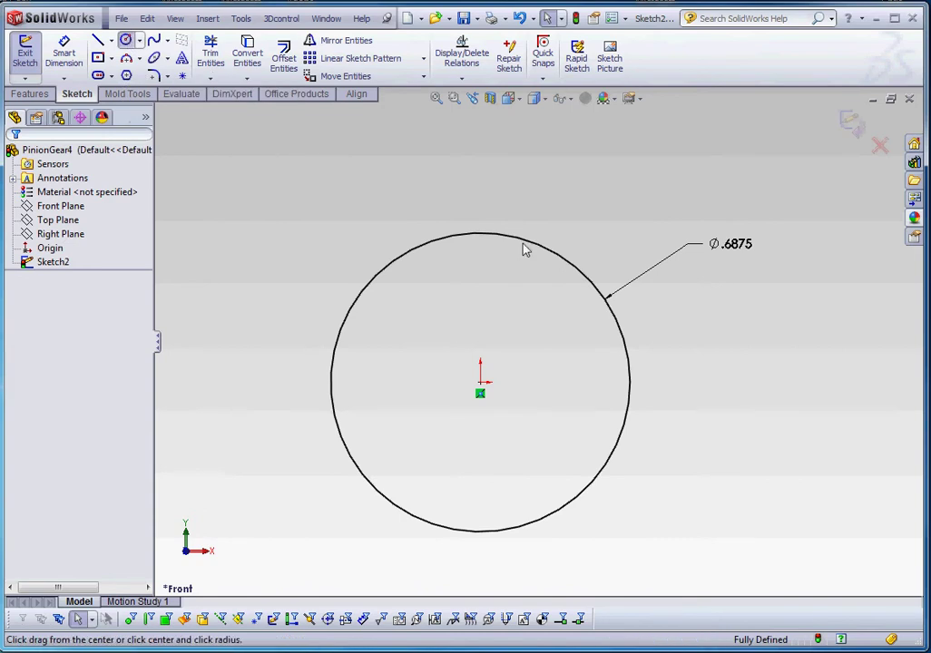
pyautogui.click(482, 383)
pyautogui.click(536, 225)
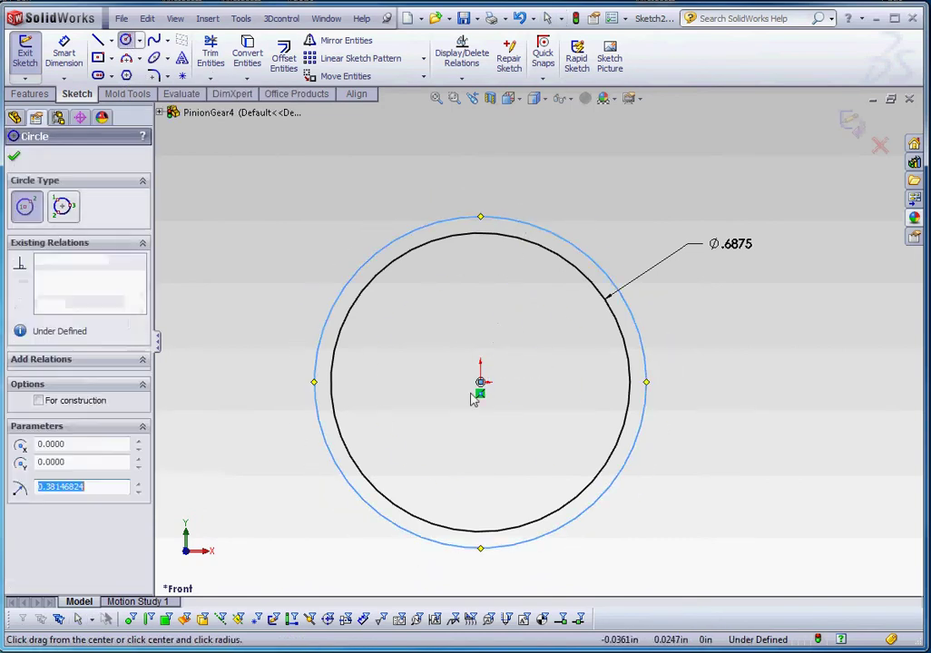
pyautogui.click(481, 382)
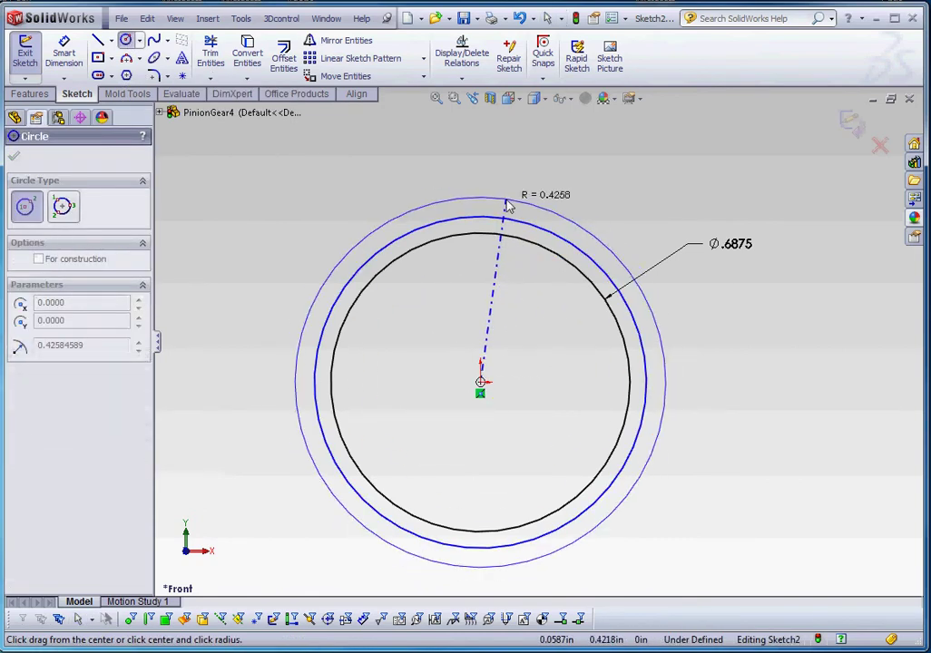
pyautogui.click(506, 206)
pyautogui.press('Escape')
# - Convert the two outer circles to construction geometry
pyautogui.scroll(2, 529, 237)
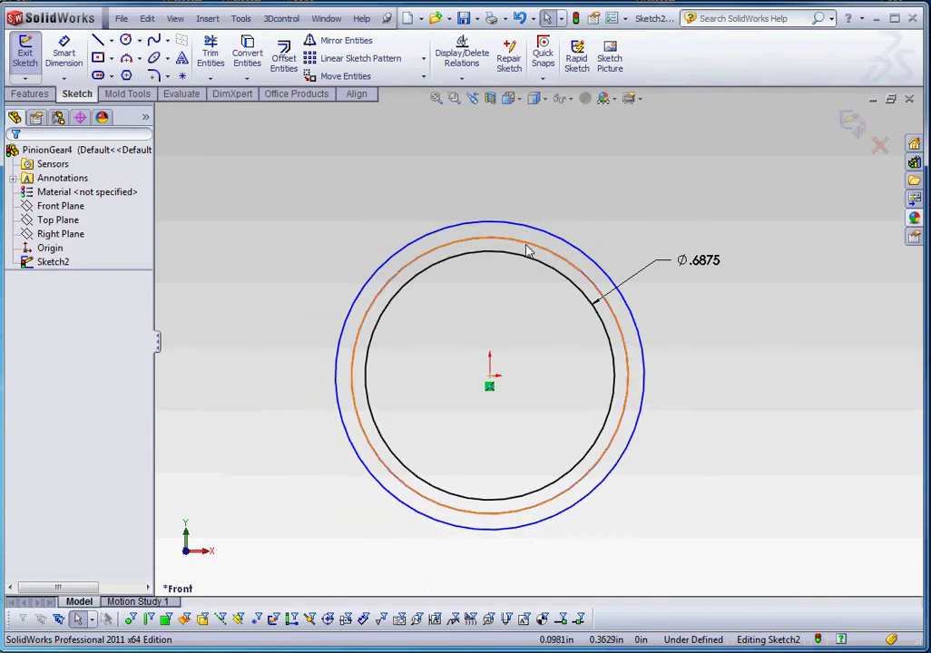
pyautogui.moveTo(535, 250); pyautogui.dragTo(497, 214)
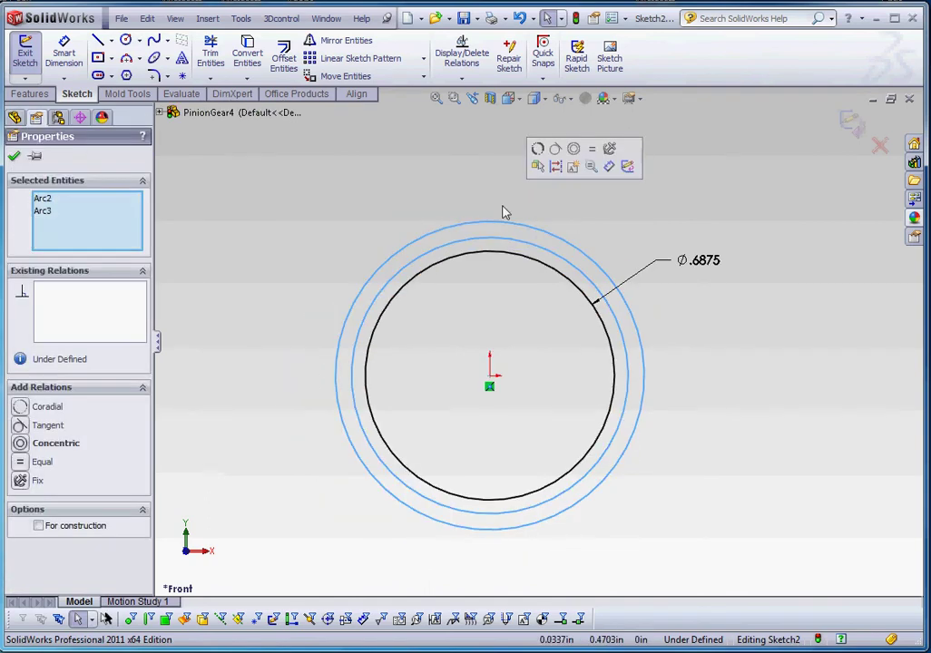
pyautogui.click(555, 167)
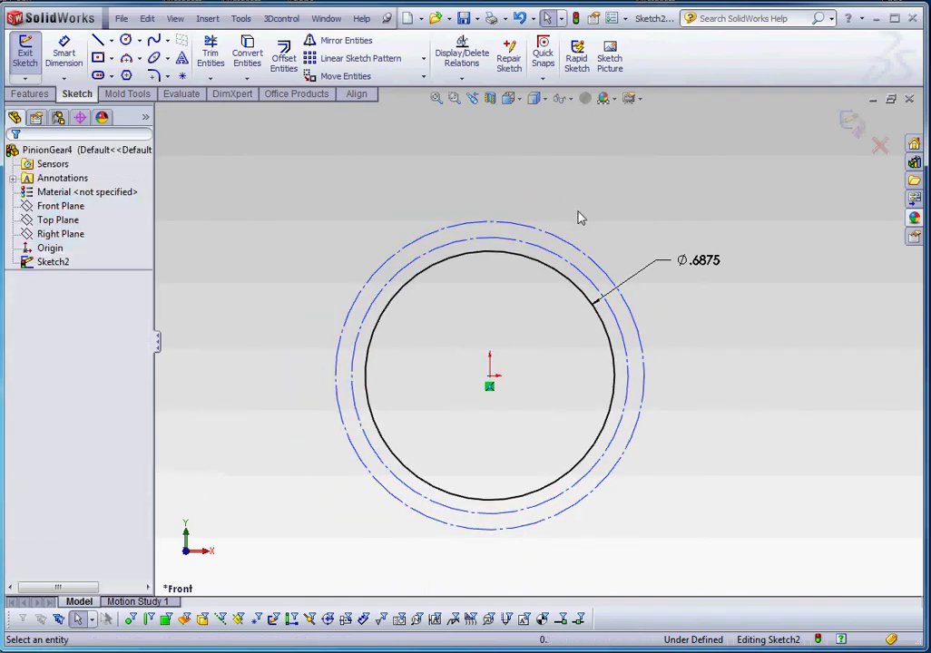
# - Dimension the middle construction circle's diameter at 0.750 in
pyautogui.click(64, 51)
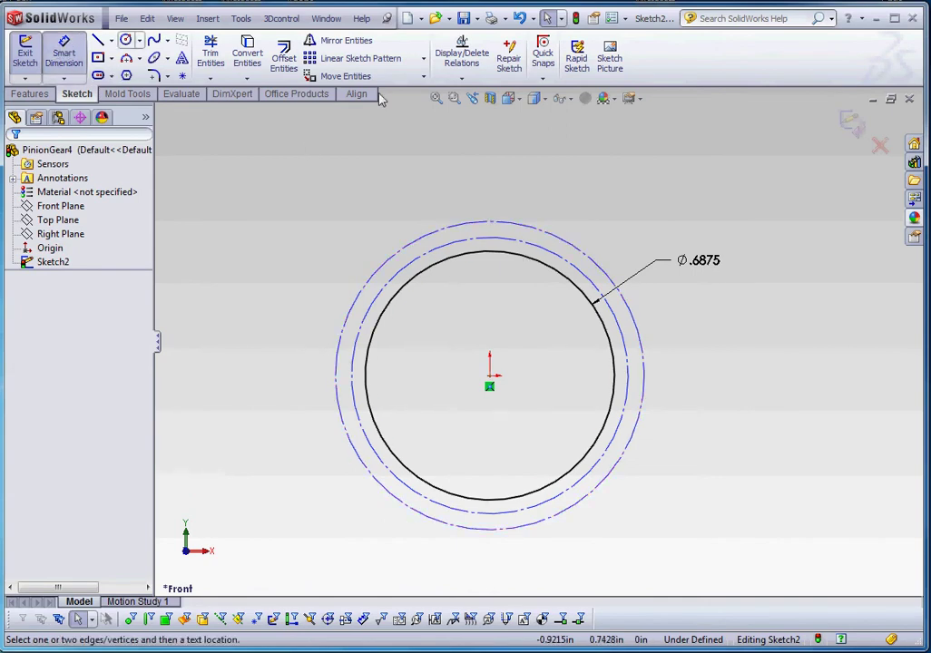
pyautogui.click(570, 265)
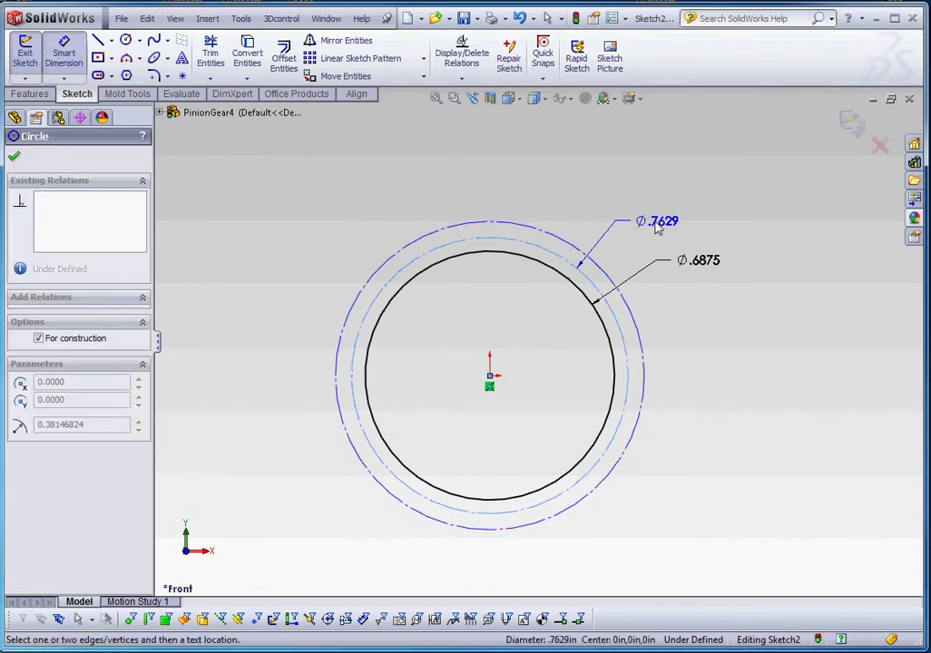
pyautogui.click(661, 234)
pyautogui.write('.750')
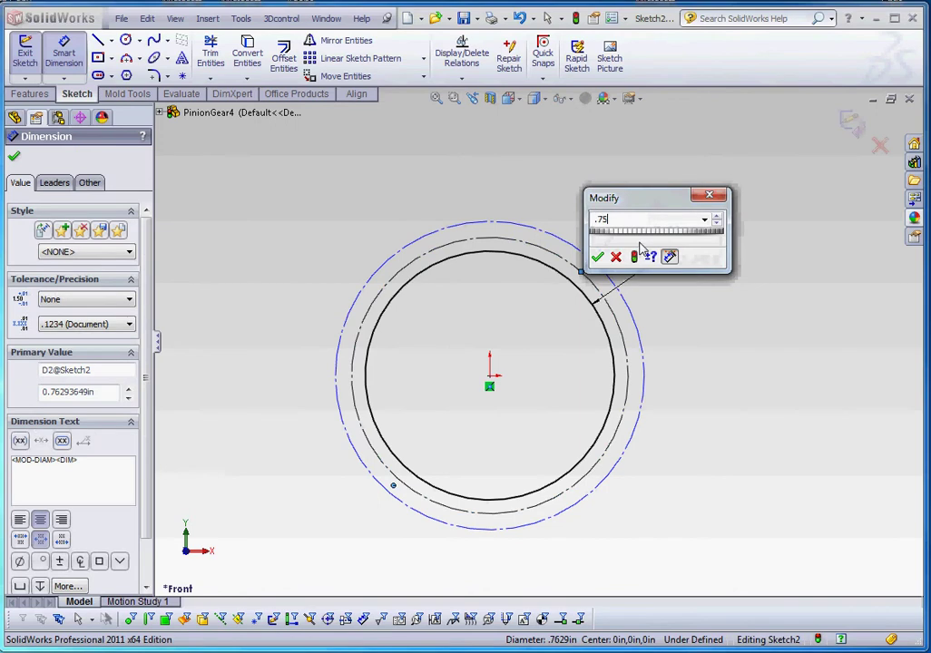
pyautogui.press('Return')
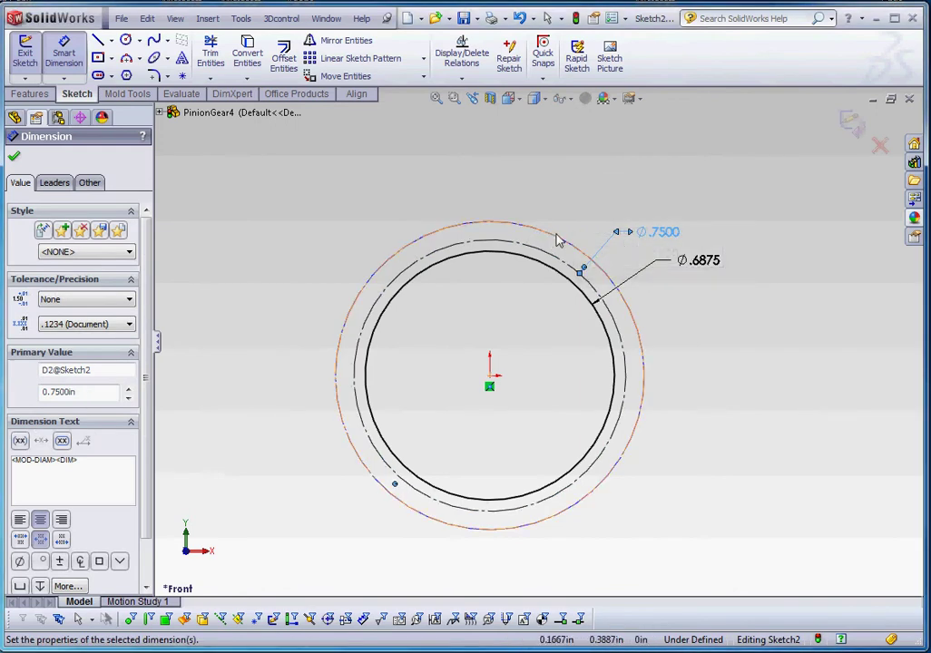
# - Dimension the outermost construction circle's diameter at 0.8125 in
pyautogui.click(557, 239)
pyautogui.click(660, 202)
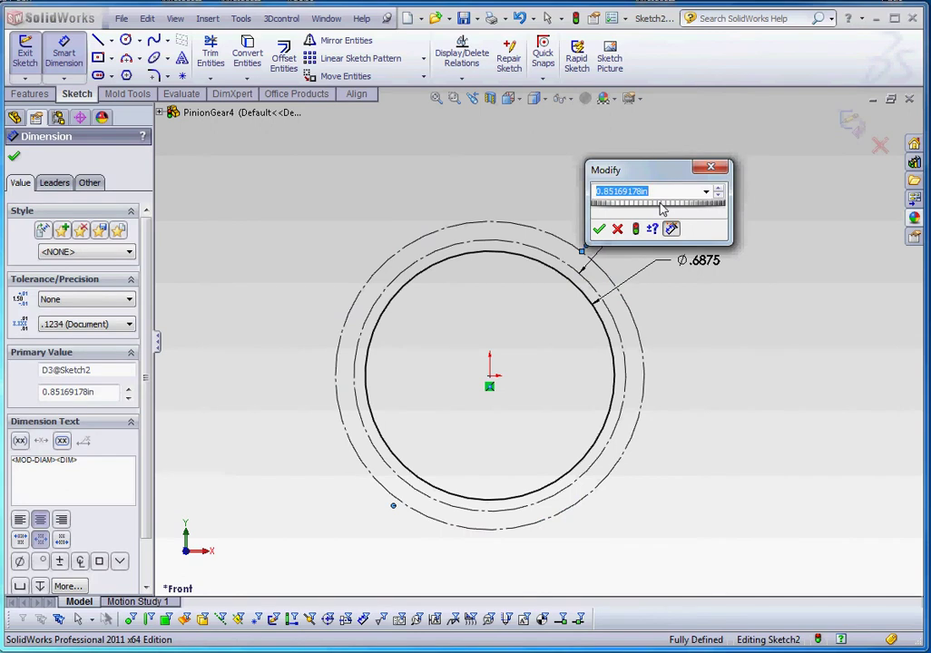
pyautogui.write('.8125')
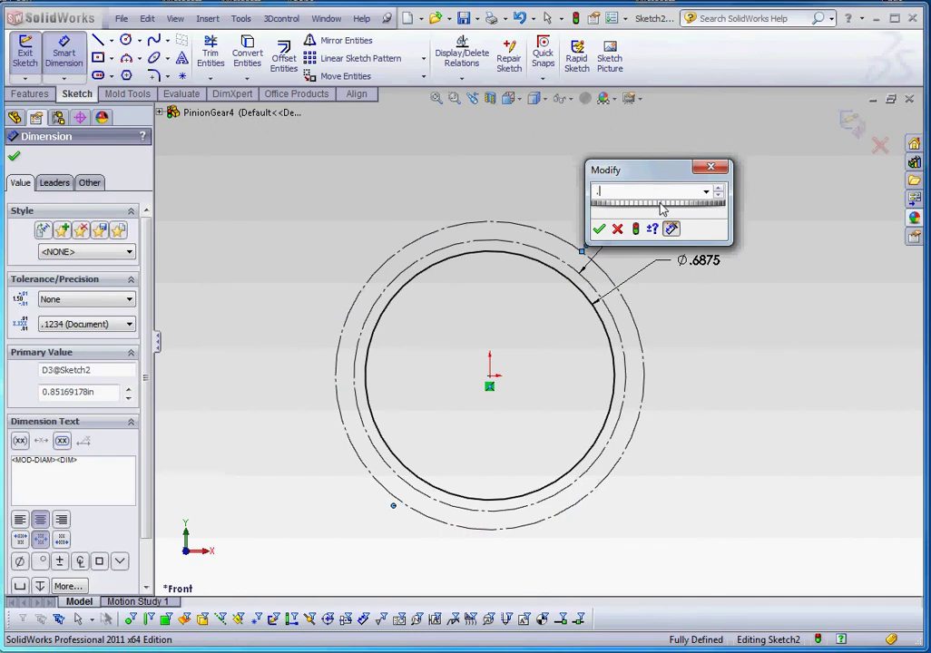
pyautogui.press('Return')
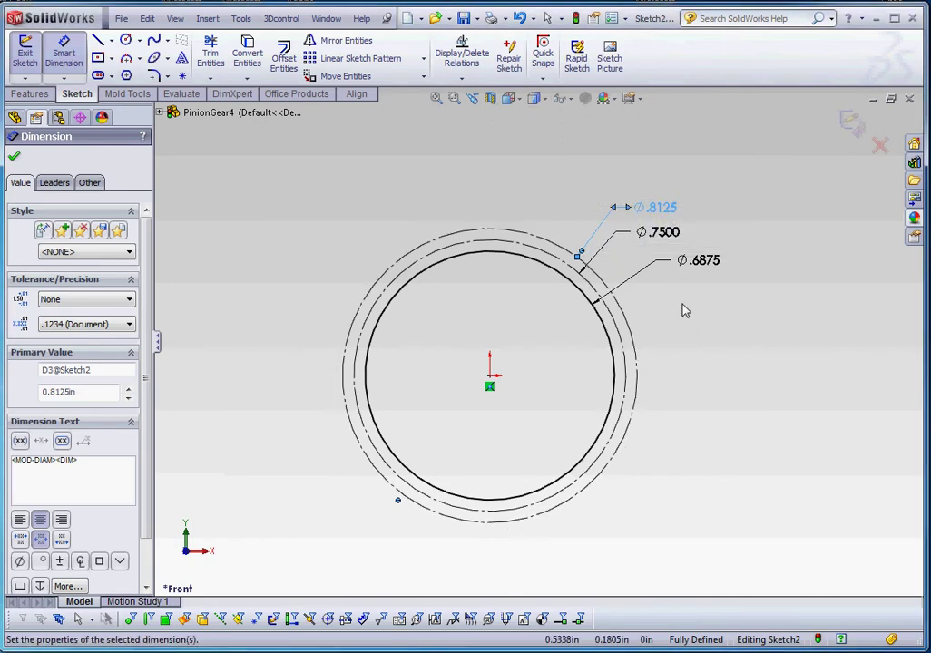
pyautogui.press('Escape')
# - Shift the middle circle's diameter dimension slightly so it sits clear between the other two
pyautogui.scroll(-3, 633, 235)
pyautogui.click(614, 292)
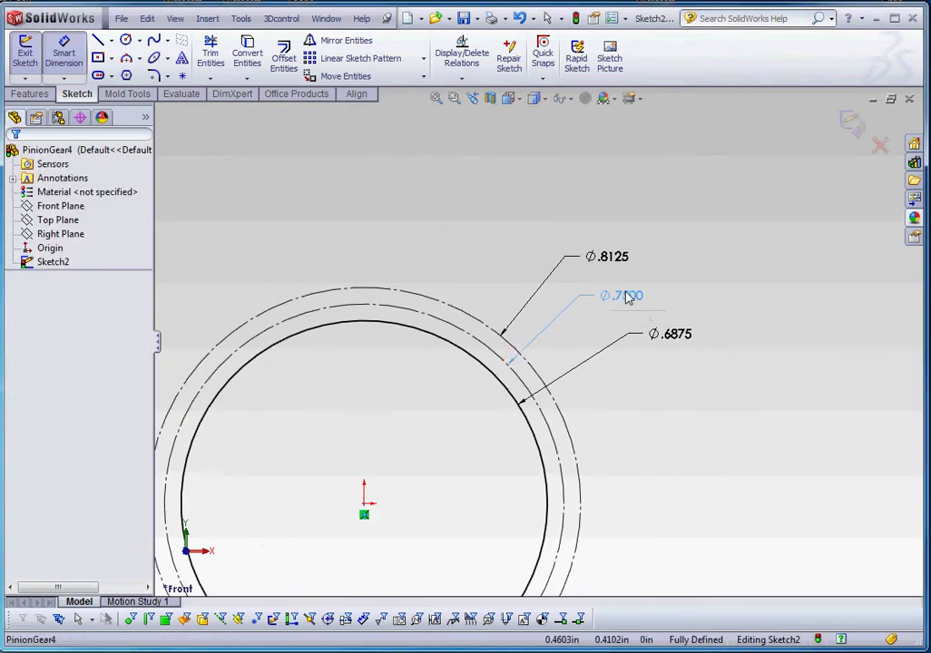
pyautogui.scroll(2, 613, 476)
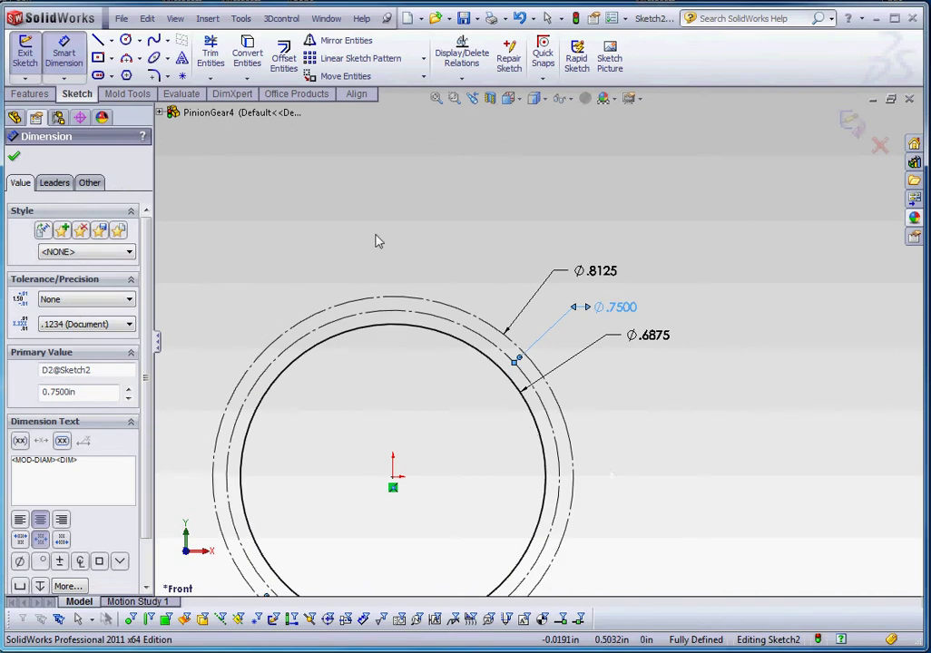
pyautogui.press('Escape')
# - Sketch a vertical centerline about 0.6 in long from the origin up past the outermost circle
pyautogui.click(111, 40)
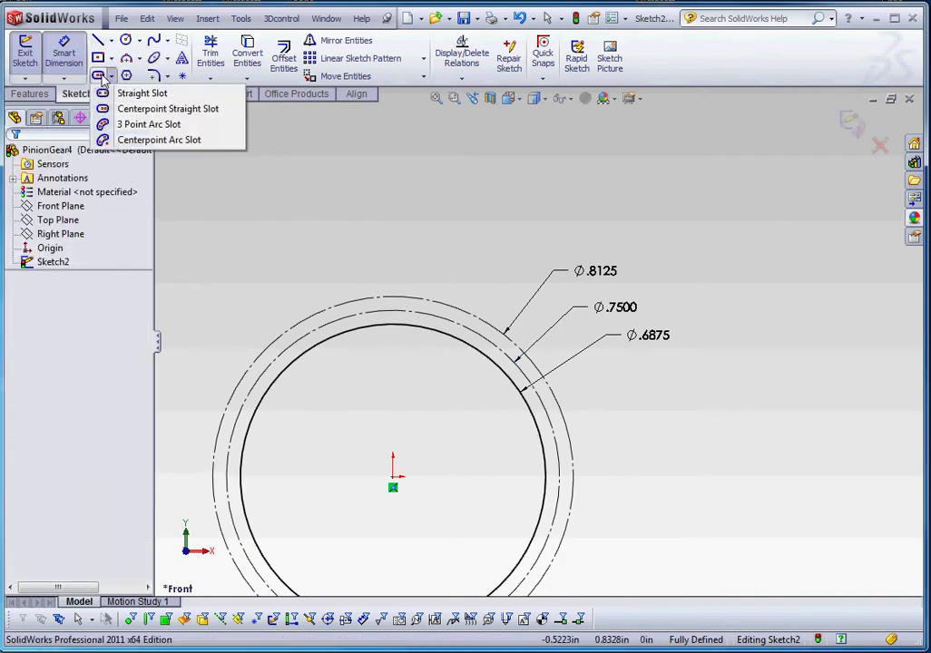
pyautogui.click(112, 41)
pyautogui.click(138, 73)
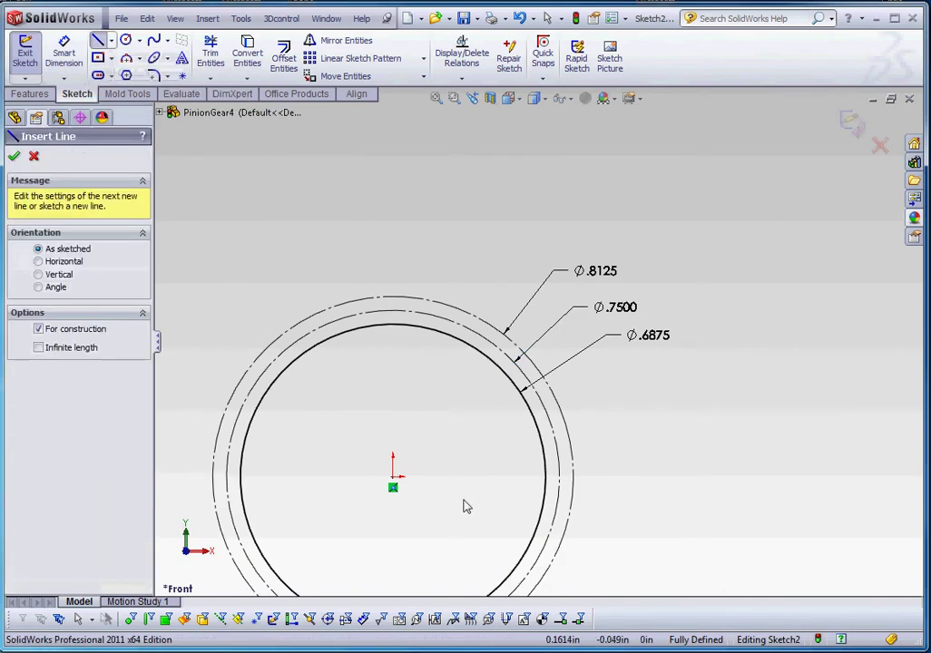
pyautogui.click(393, 474)
pyautogui.click(395, 219)
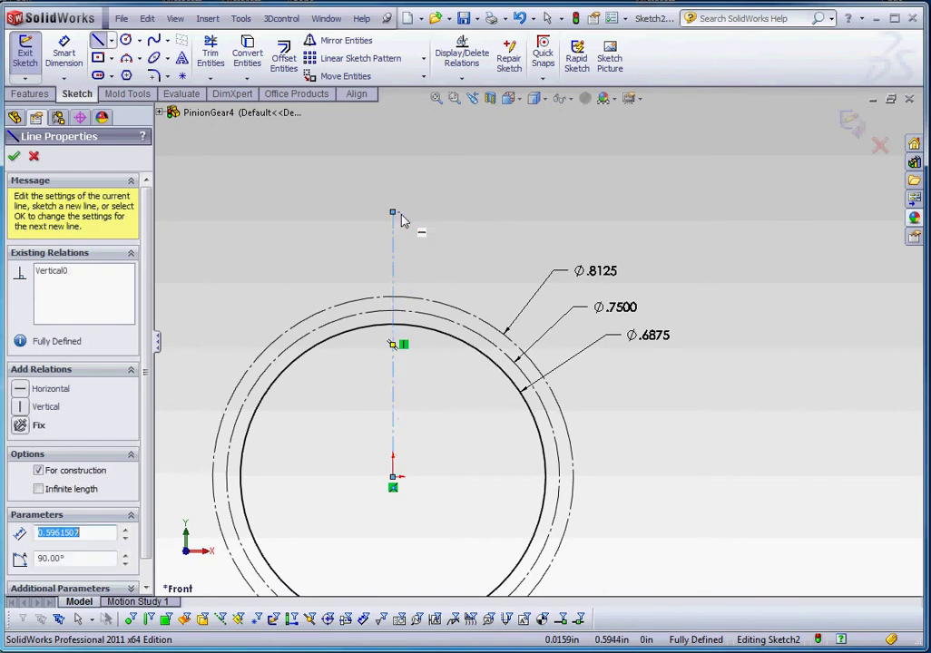
pyautogui.press('Escape')
# - Review the Word instructions for the gear circles and the pitch point construction lines, and return to the SolidWorks sketch
pyautogui.scroll(3, 422, 300)
pyautogui.scroll(-5, 457, 345)
pyautogui.scroll(-2, 459, 344)
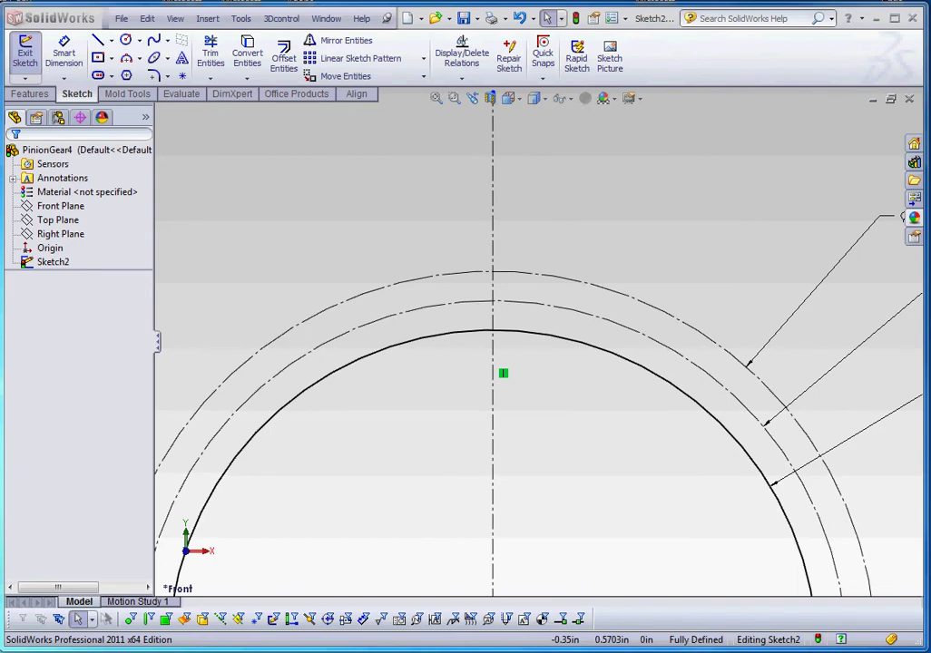
pyautogui.hotkey('alt', 'Tab')
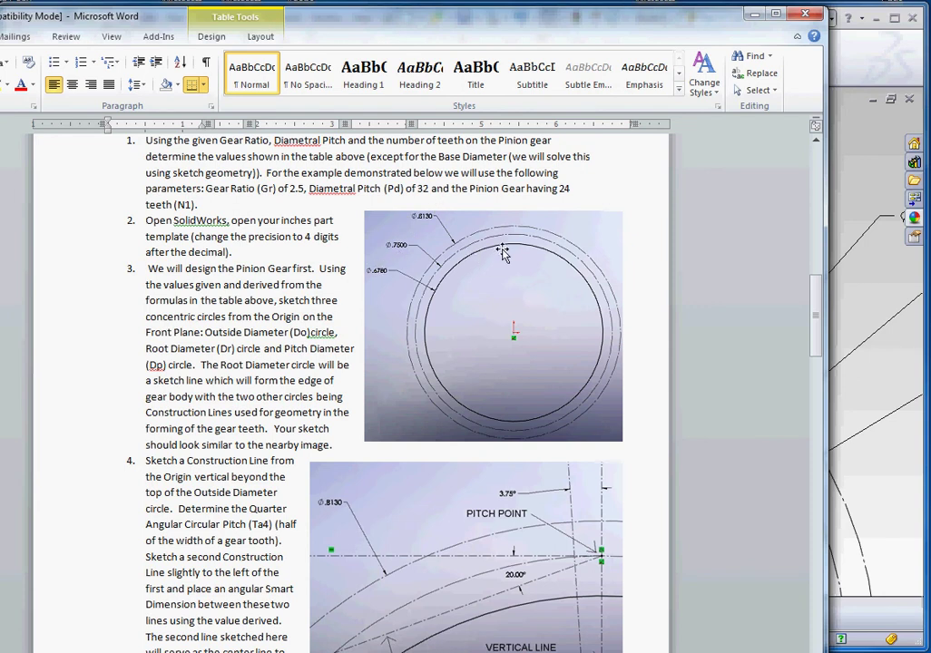
pyautogui.moveTo(396, 29)
pyautogui.mouseDown()
pyautogui.moveTo(405, 14)
pyautogui.moveTo(405, 32)
pyautogui.mouseUp()
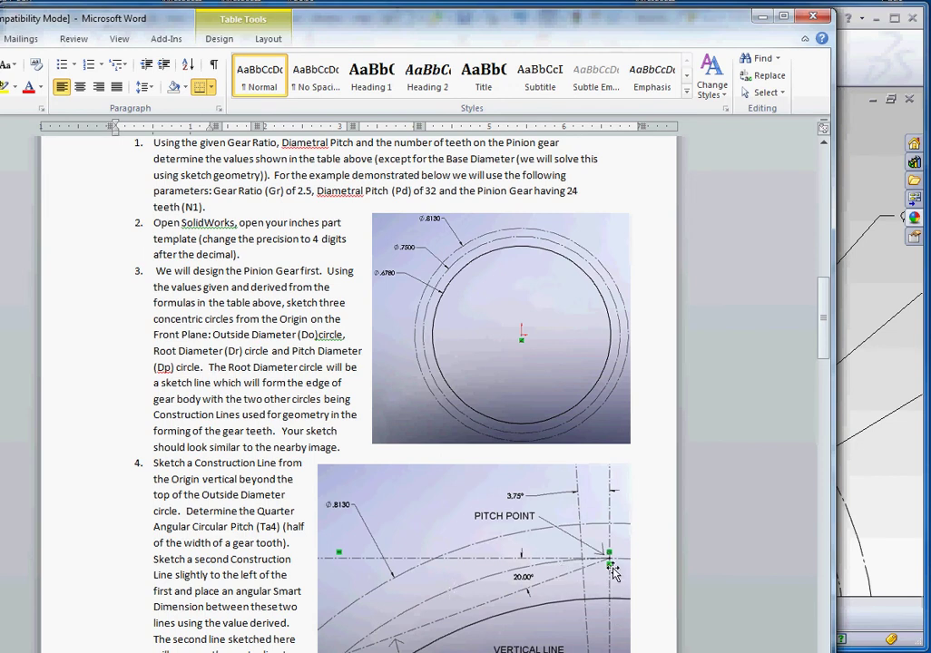
pyautogui.hotkey('alt', 'Tab')
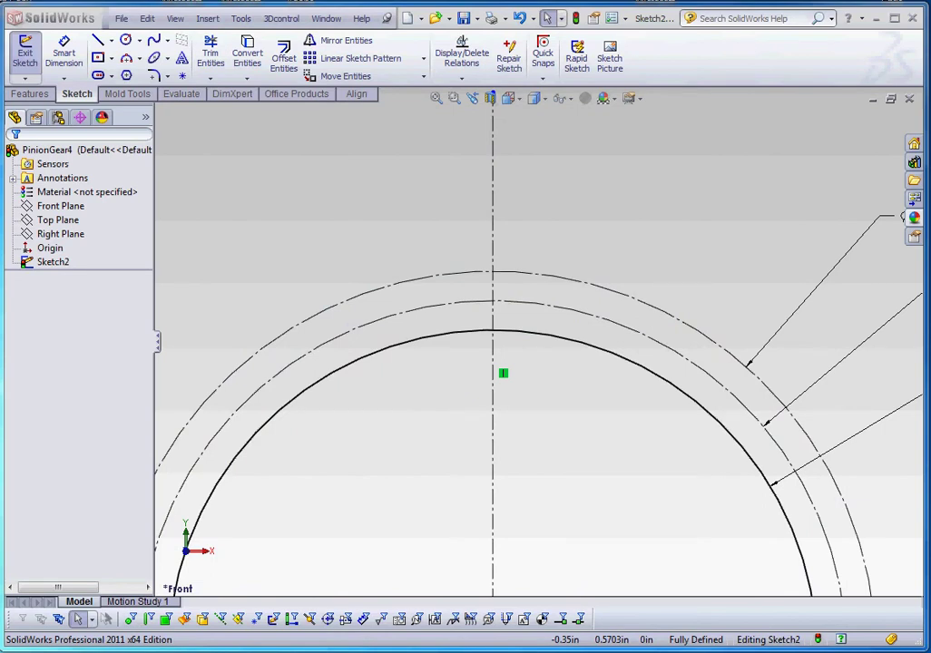
# - Sketch a horizontal centerline to the left from the intersection of the pitch circle and the vertical centerline, ending beyond the outermost circle
pyautogui.click(112, 40)
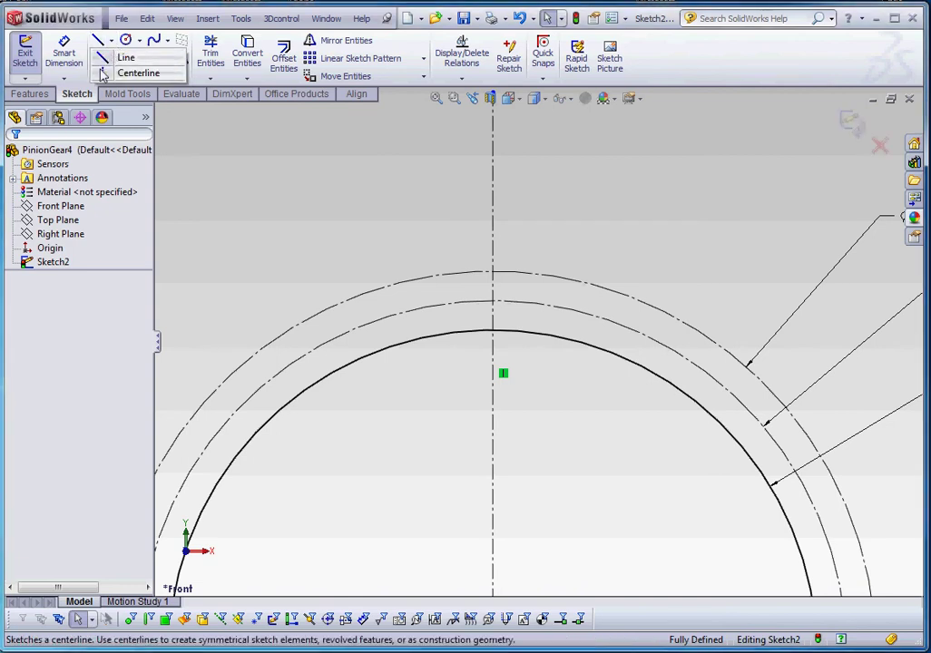
pyautogui.click(138, 73)
pyautogui.click(493, 302)
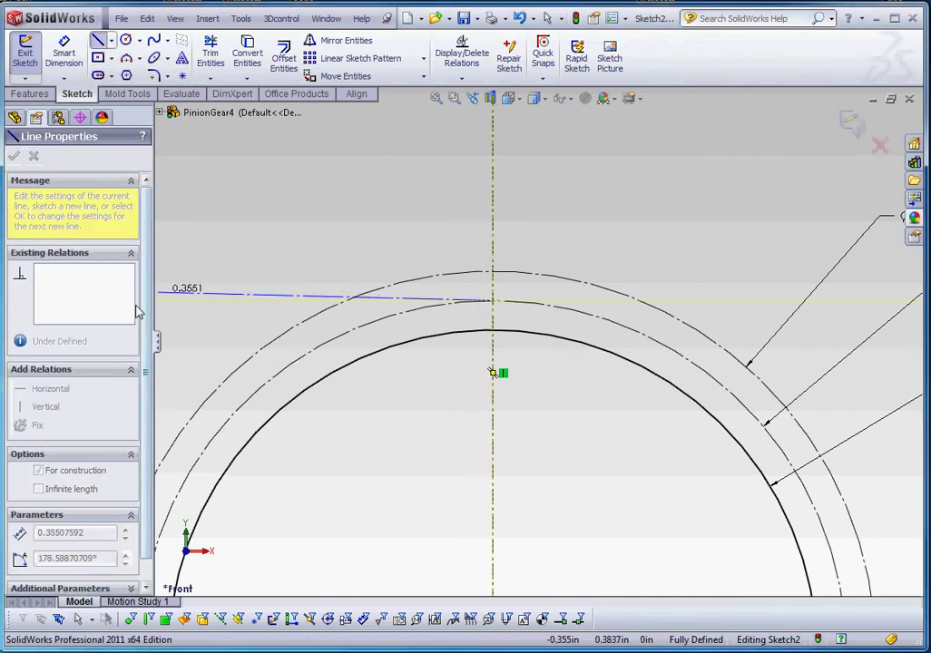
pyautogui.click(186, 304)
pyautogui.press('Escape')
pyautogui.scroll(3, 524, 329)
pyautogui.scroll(2, 535, 336)
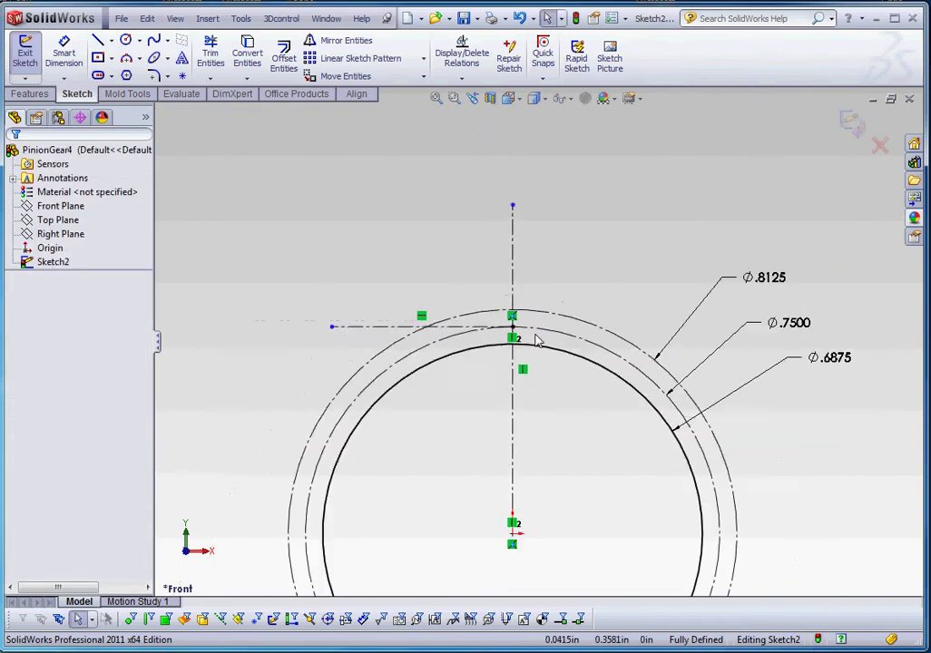
# - Sketch a slanted centerline about 0.62 in long from the origin up past the outermost circle, slightly left of the vertical centerline
pyautogui.click(113, 42)
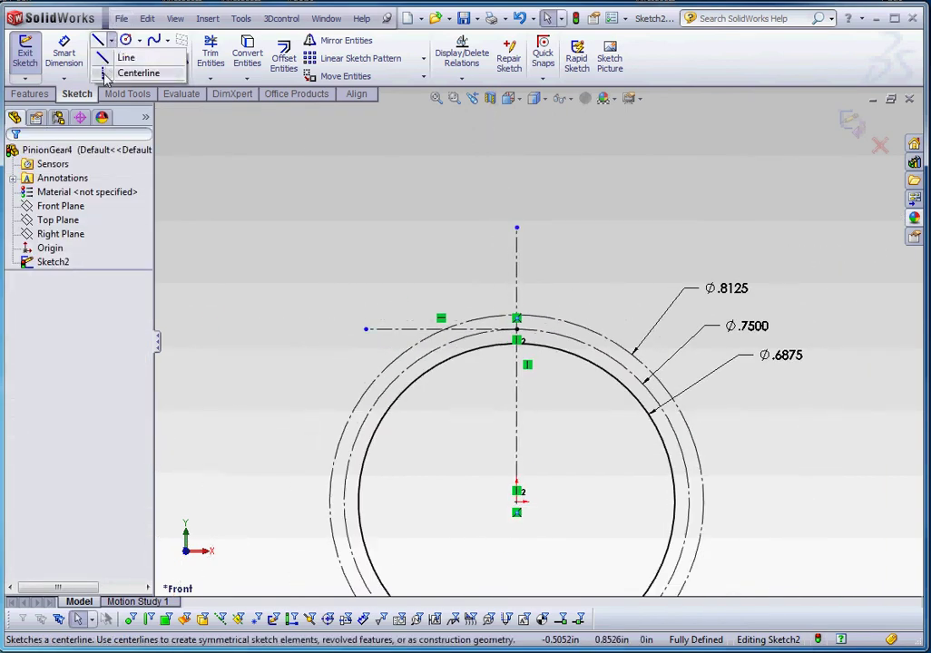
pyautogui.click(136, 73)
pyautogui.click(516, 501)
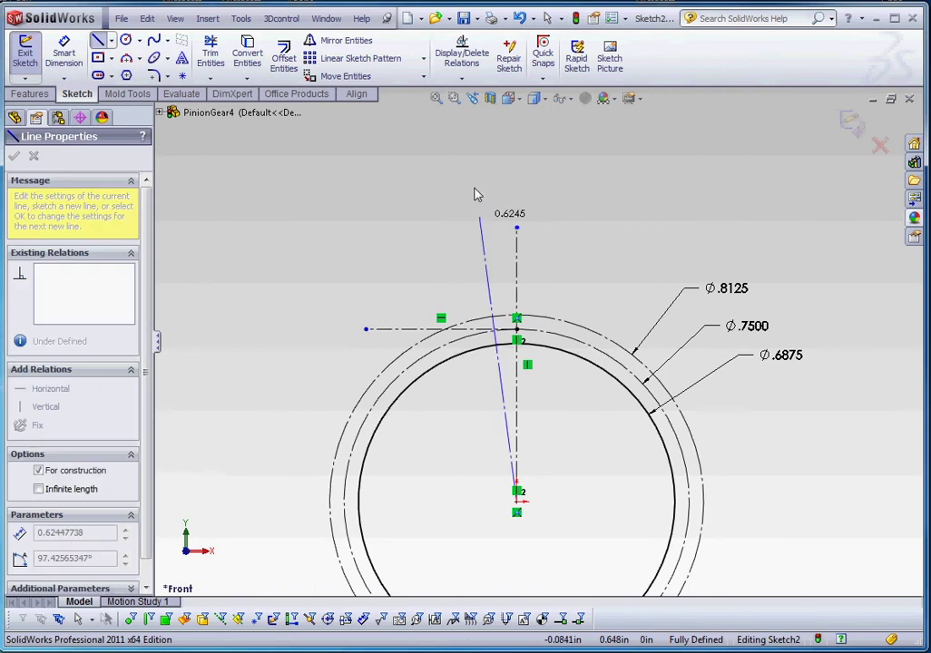
pyautogui.click(481, 213)
pyautogui.press('Escape')
# - Dimension the angle between the slanted and vertical centerlines at 3.75°
pyautogui.click(64, 52)
pyautogui.scroll(-4, 463, 243)
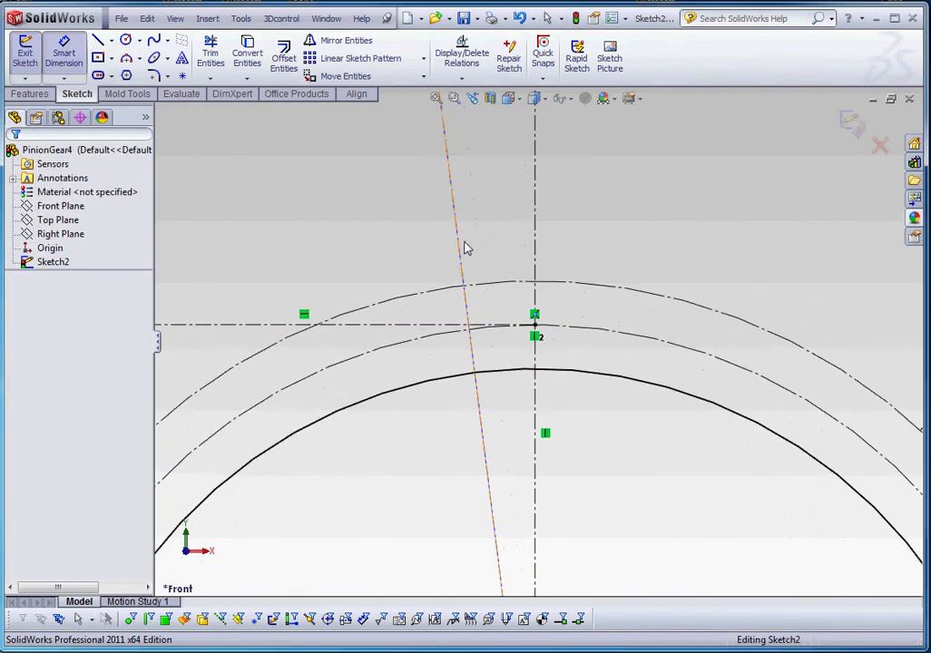
pyautogui.click(460, 249)
pyautogui.click(534, 223)
pyautogui.click(497, 202)
pyautogui.write('3.75')
pyautogui.press('Return')
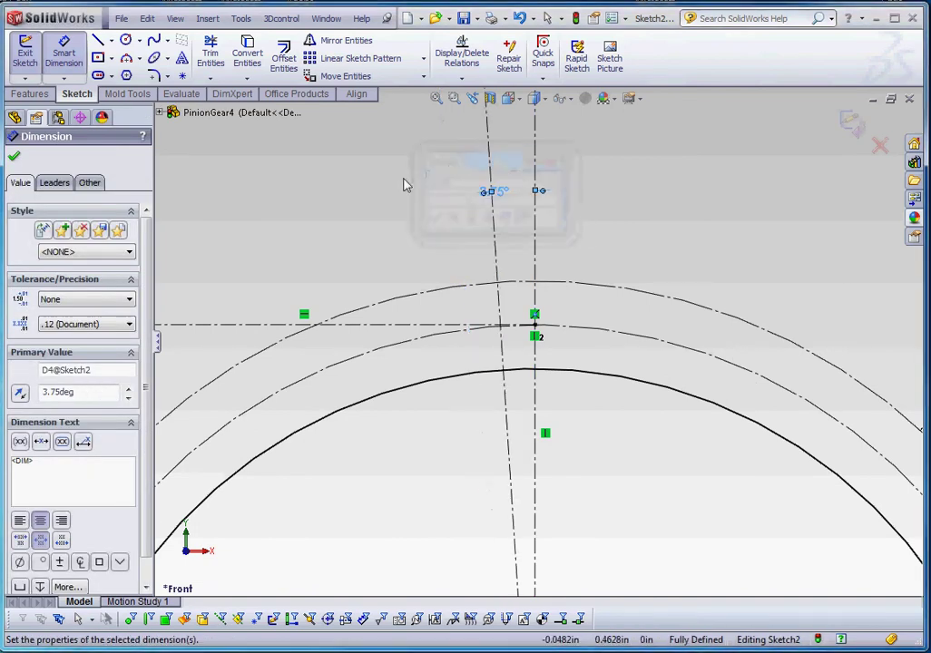
pyautogui.click(573, 262)
# - Sketch a centerline about 0.22 in long from the pitch point, sloping down to the left below the horizontal centerline
pyautogui.click(111, 40)
pyautogui.click(138, 72)
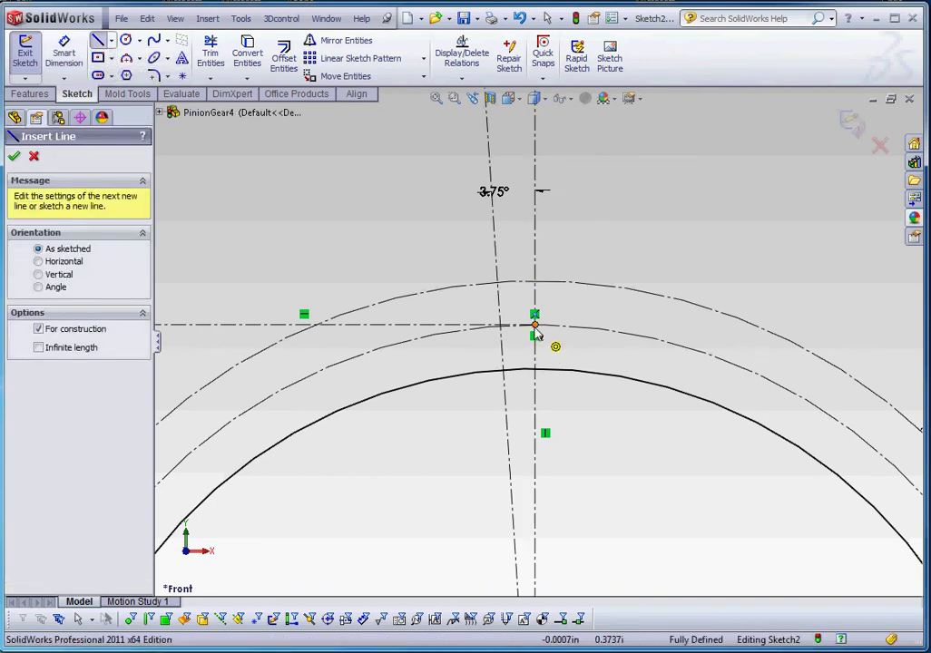
pyautogui.click(535, 325)
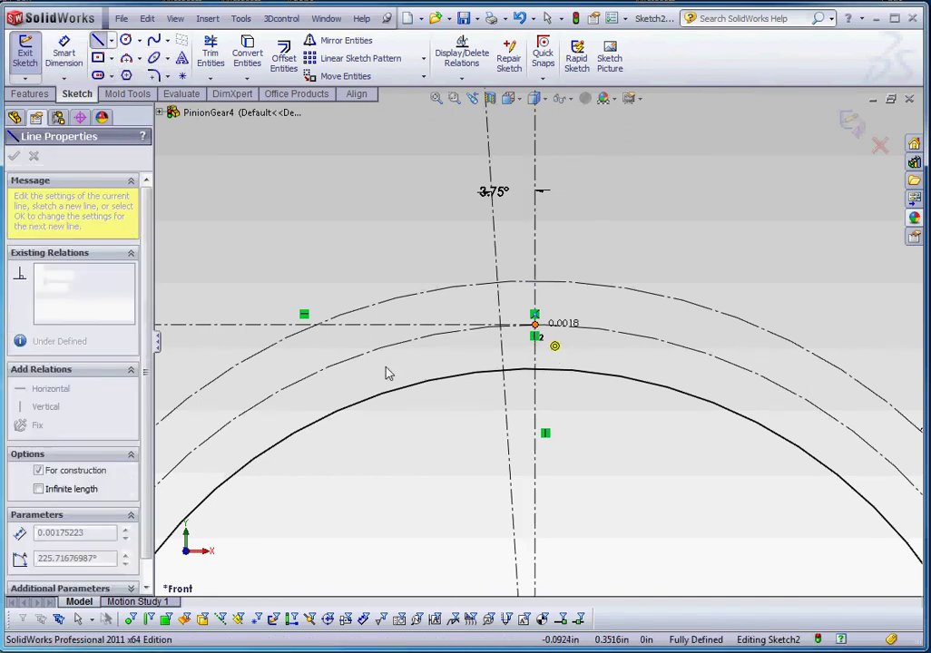
pyautogui.click(242, 430)
pyautogui.press('Escape')
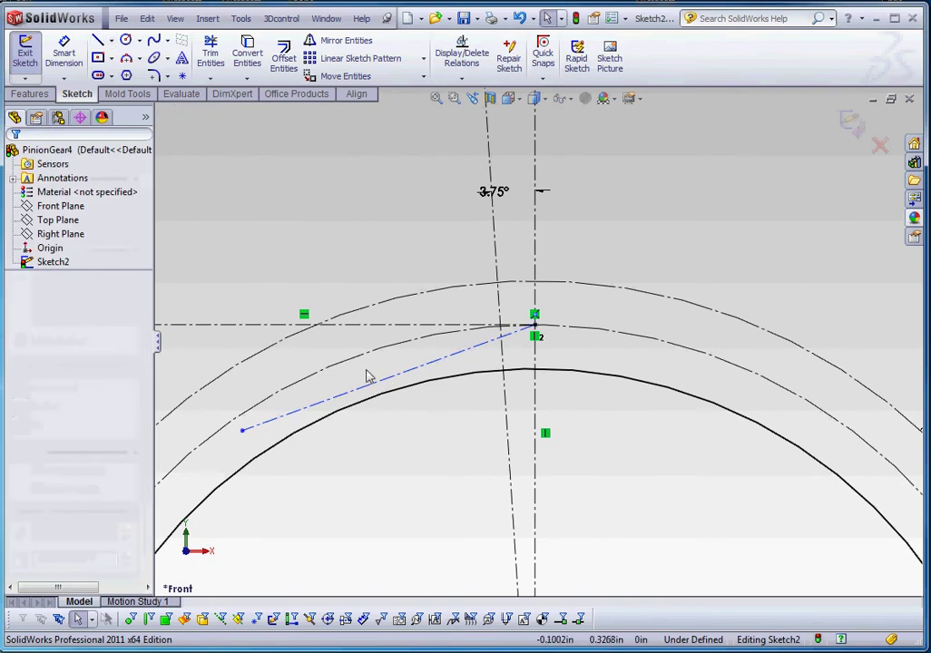
# - Dimension the angle between the sloping pressure line and the horizontal centerline at 20°
pyautogui.click(63, 53)
pyautogui.click(372, 384)
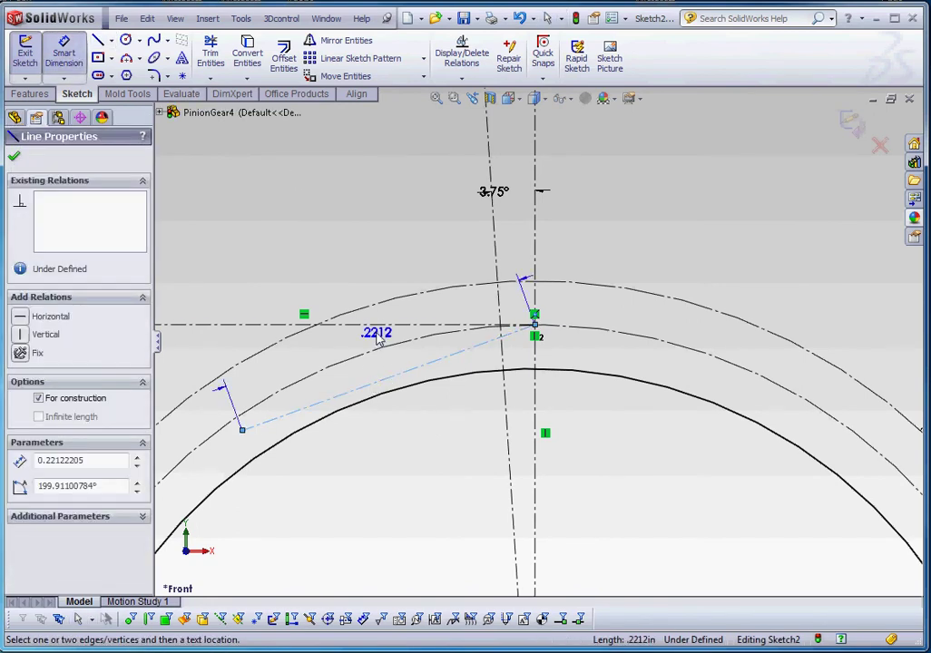
pyautogui.click(379, 326)
pyautogui.click(333, 353)
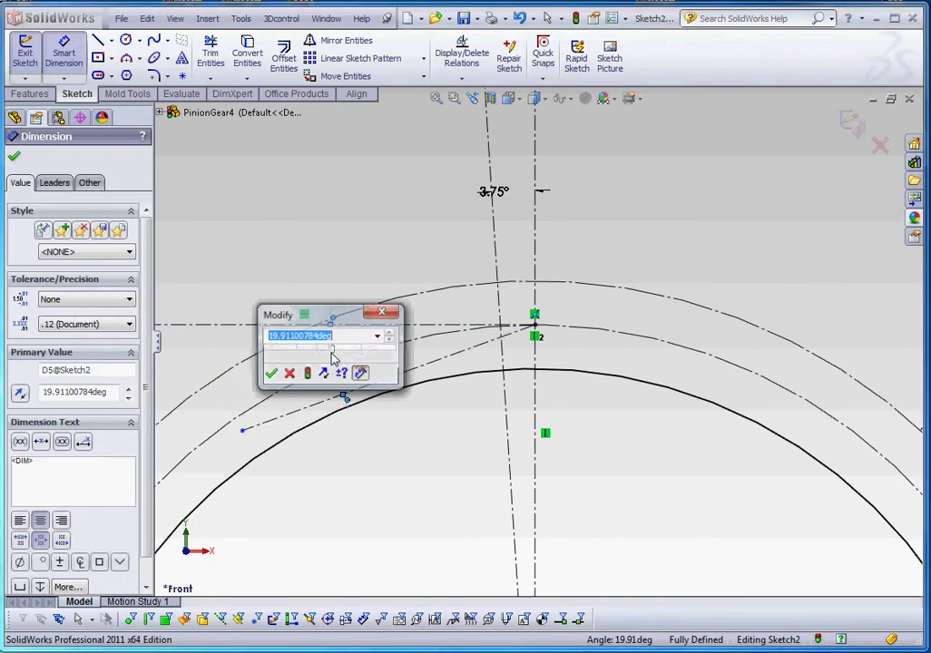
pyautogui.write('20')
pyautogui.press('Return')
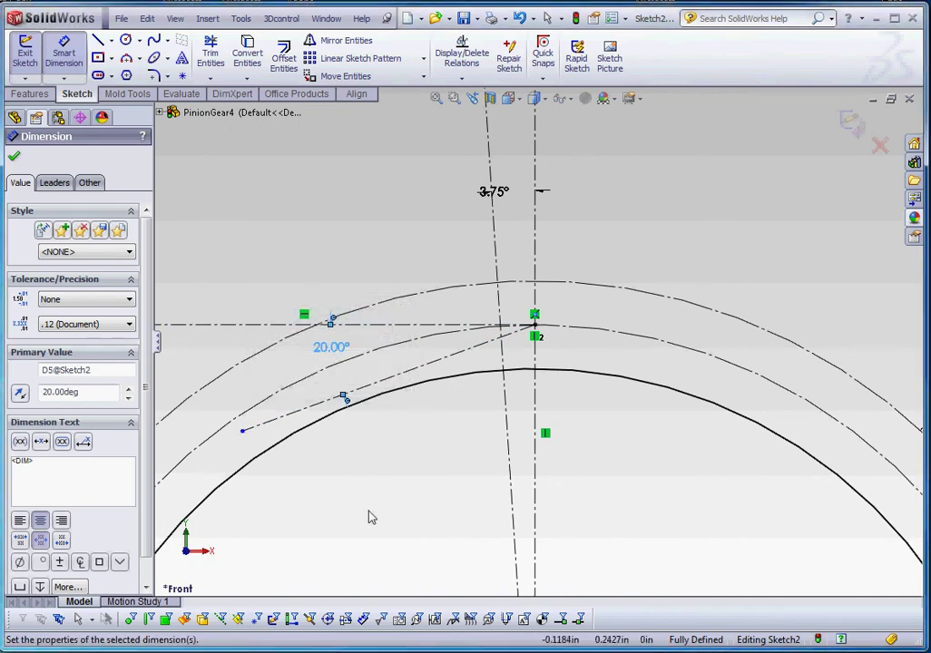
pyautogui.click(361, 449)
# - Extend the pressure line's free end down to the left beyond the outermost circle
pyautogui.scroll(-1, 361, 449)
pyautogui.scroll(3, 324, 386)
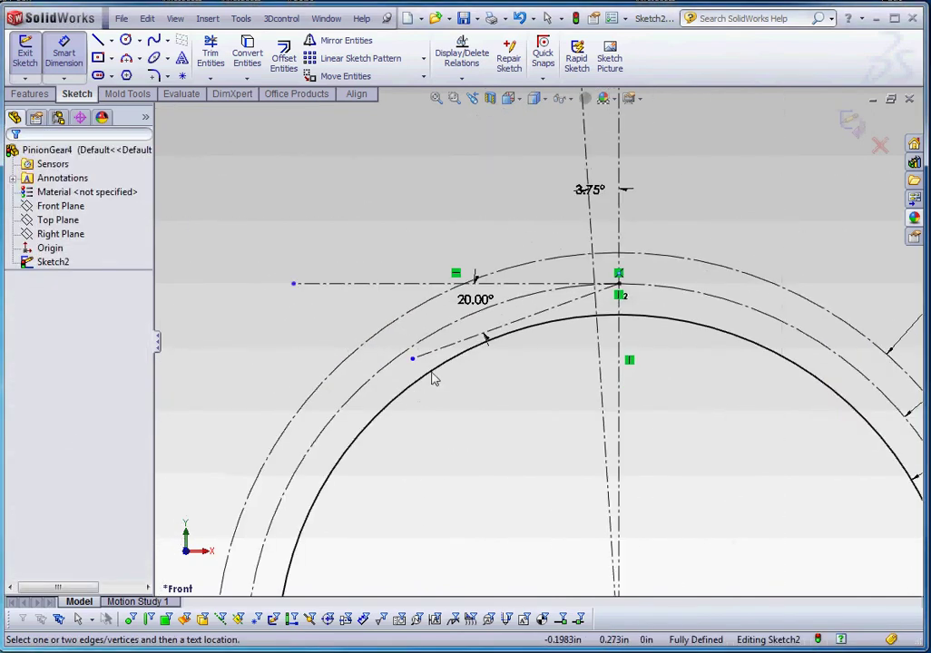
pyautogui.click(412, 363)
pyautogui.press('Escape')
pyautogui.press('Escape')
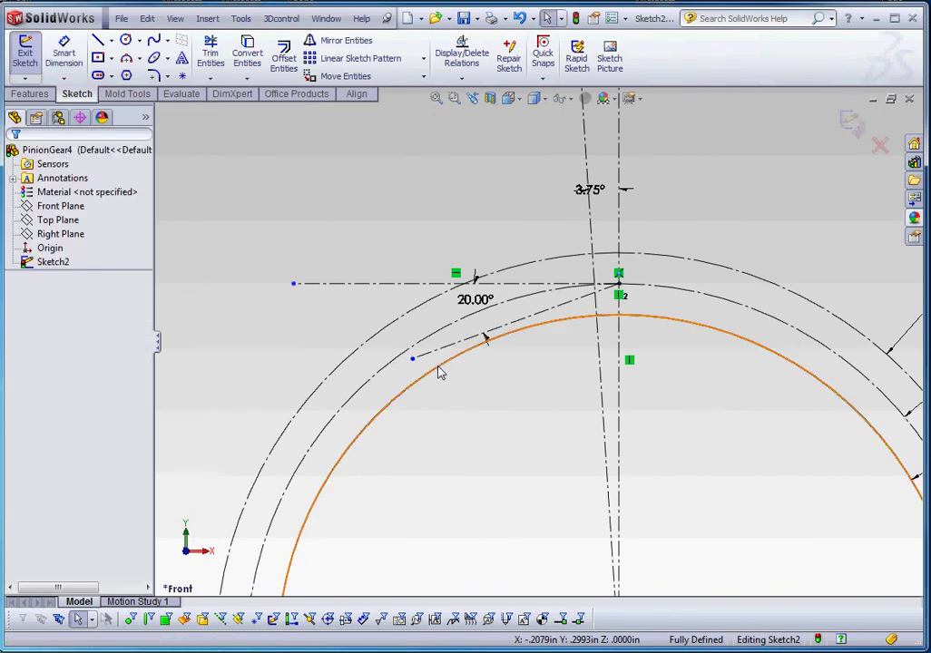
pyautogui.moveTo(412, 361)
pyautogui.mouseDown()
pyautogui.moveTo(240, 417)
pyautogui.moveTo(249, 418)
pyautogui.mouseUp()
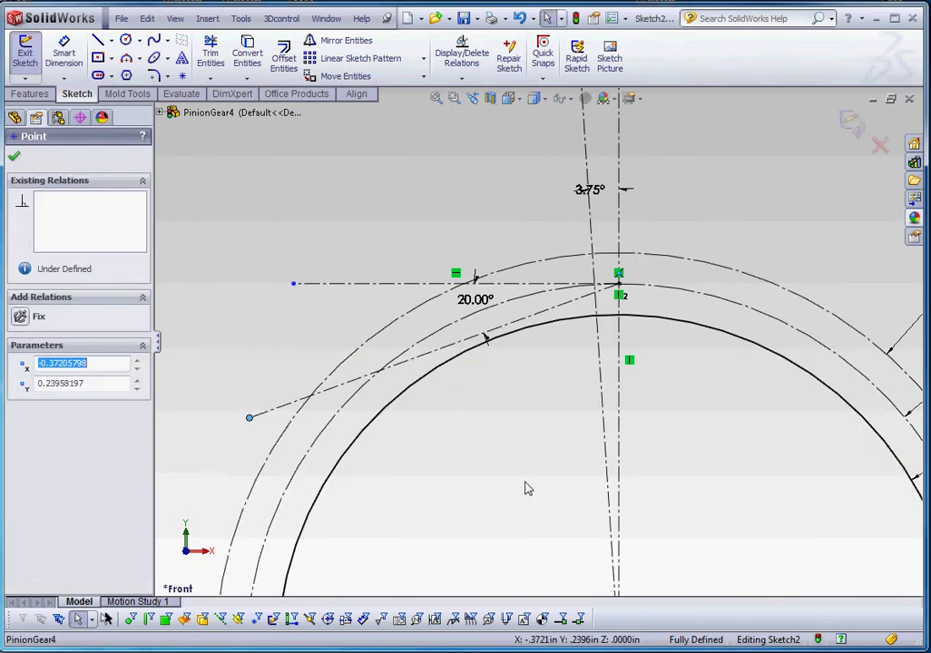
pyautogui.press('Escape')
# - Move the 20° angle dimension further out to the left, away from the pitch point
pyautogui.scroll(-3, 517, 318)
pyautogui.click(449, 353)
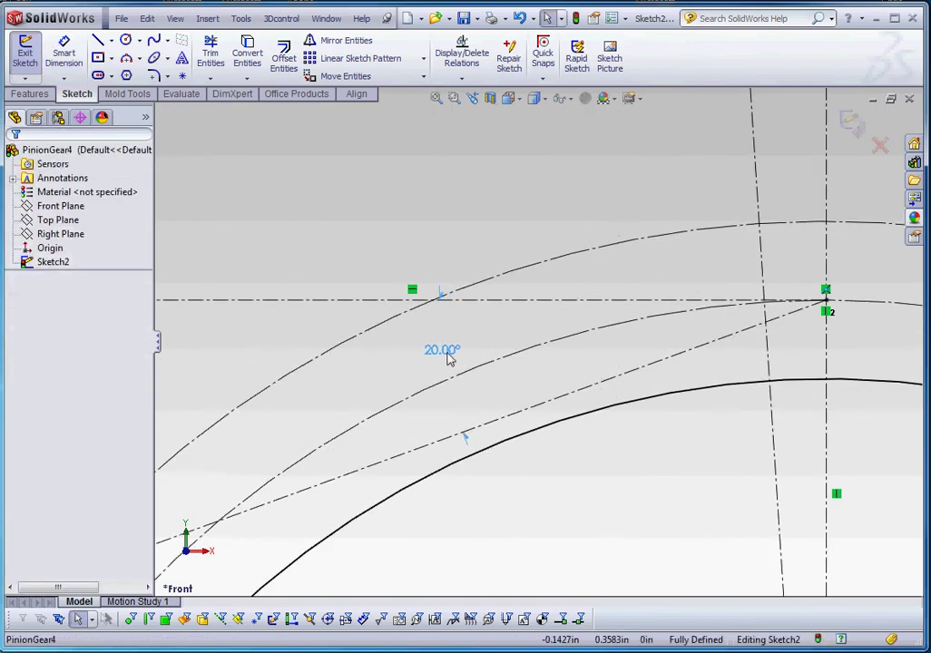
pyautogui.moveTo(441, 345); pyautogui.dragTo(304, 405)
pyautogui.click(544, 556)
pyautogui.scroll(4, 577, 327)
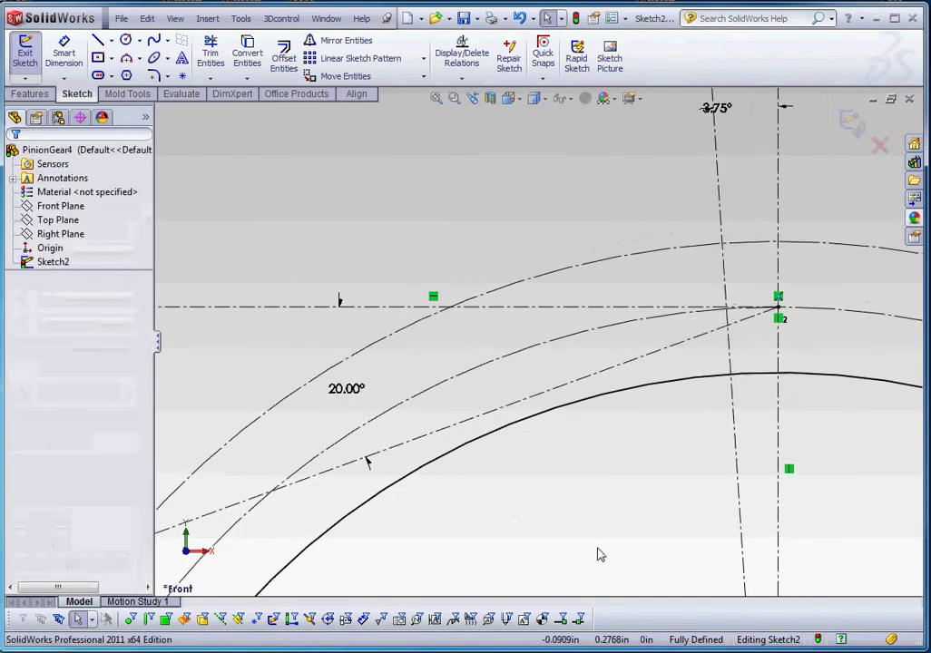
pyautogui.scroll(-3, 577, 327)
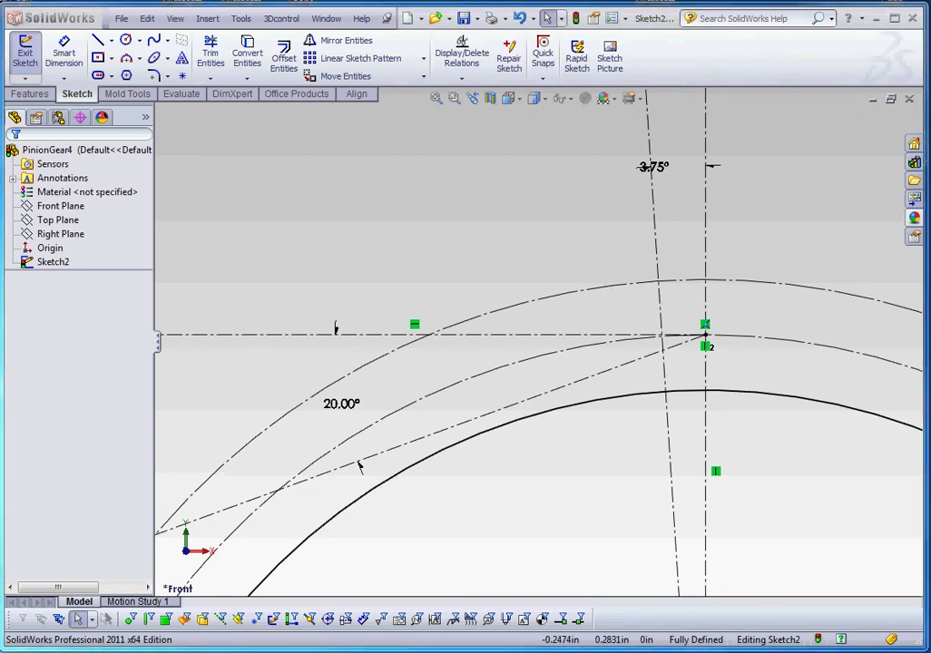
# - Review the Word instructions for the base diameter and pitch point diameter circles, and return to the SolidWorks sketch
pyautogui.moveTo(345, 652); pyautogui.dragTo(211, 0)
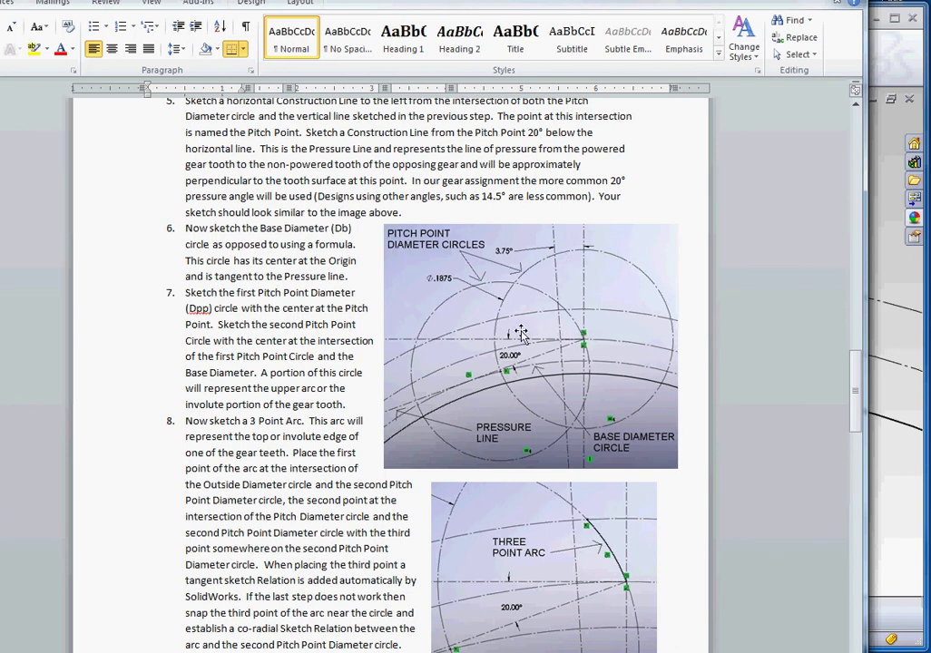
pyautogui.scroll(-1, 507, 400)
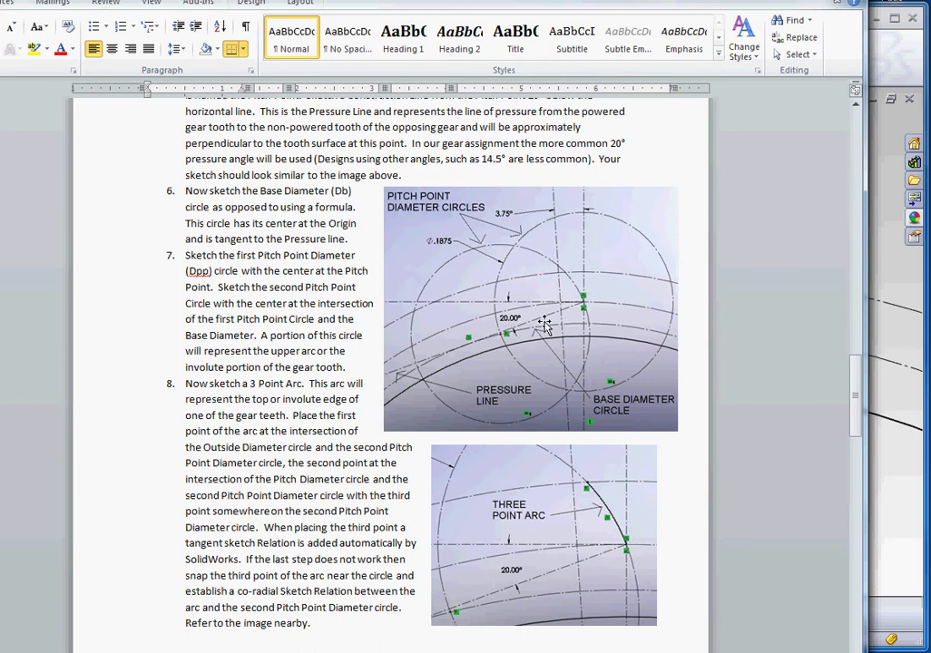
pyautogui.click(776, 1)
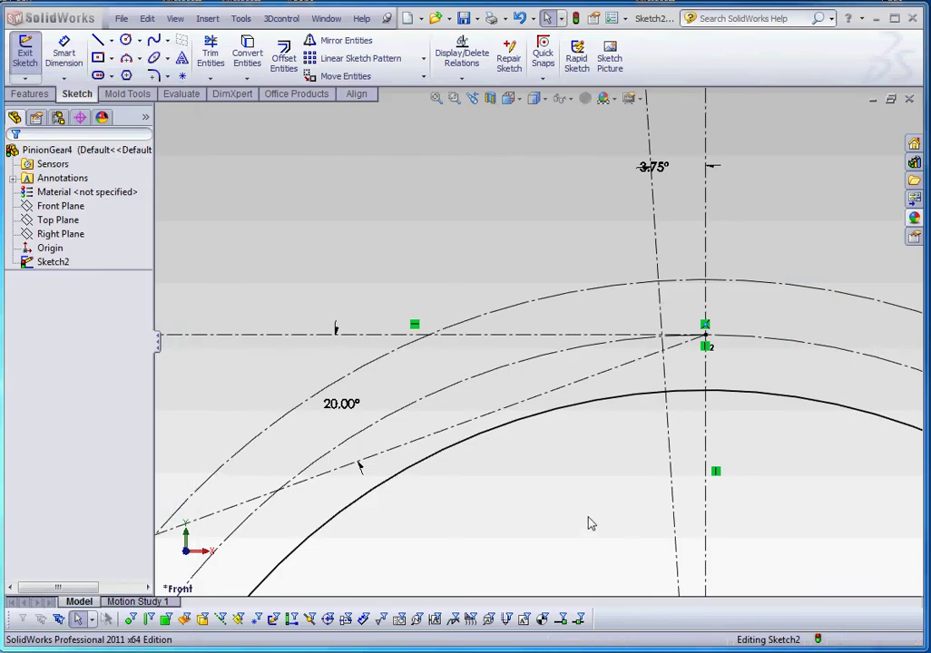
# - Sketch the base circle centred on the origin and tangent to the pressure line, with a radius of about 0.352 in
pyautogui.scroll(8, 597, 524)
pyautogui.click(125, 39)
pyautogui.click(577, 494)
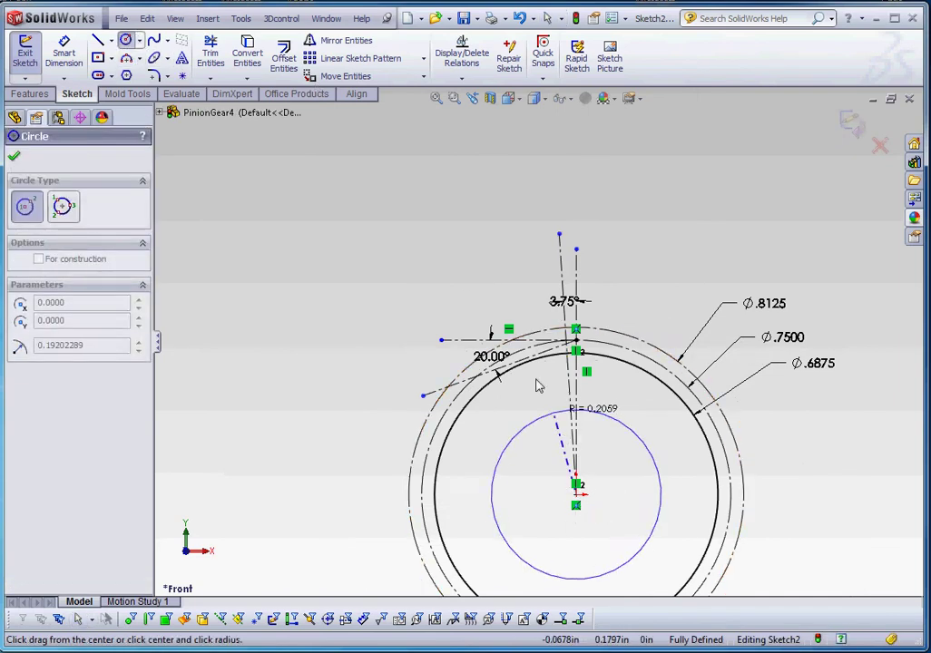
pyautogui.scroll(3, 549, 359)
pyautogui.scroll(-8, 557, 349)
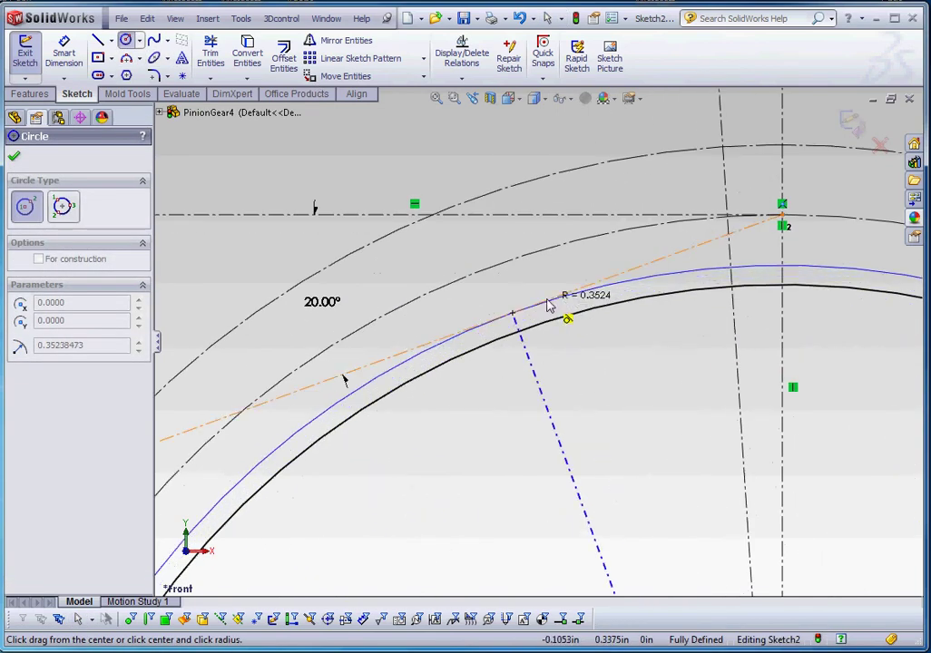
pyautogui.click(551, 306)
pyautogui.press('Escape')
# - Convert the base circle to construction geometry
pyautogui.click(675, 274)
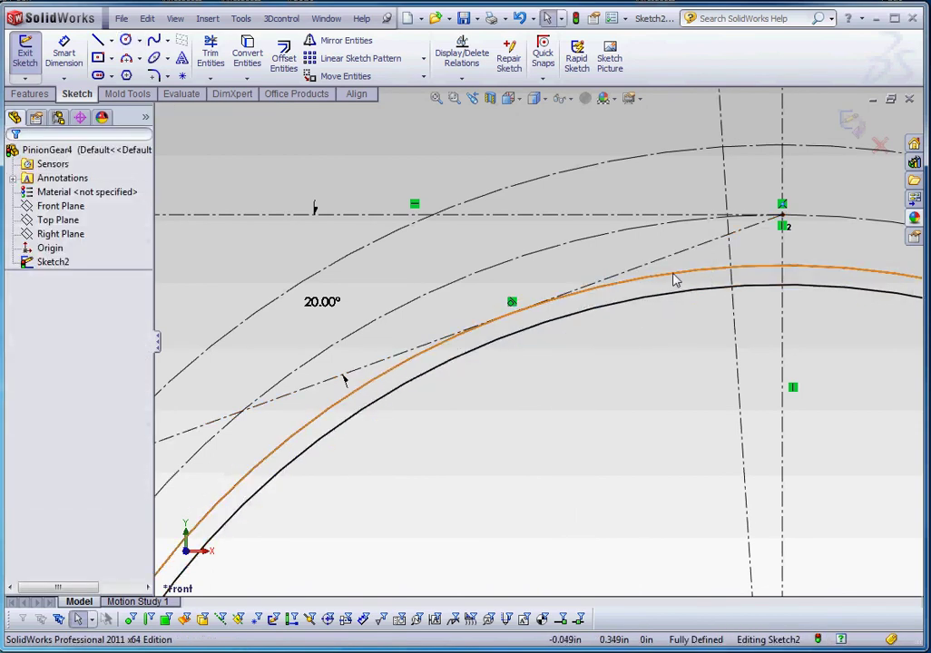
pyautogui.click(730, 222)
pyautogui.press('Escape')
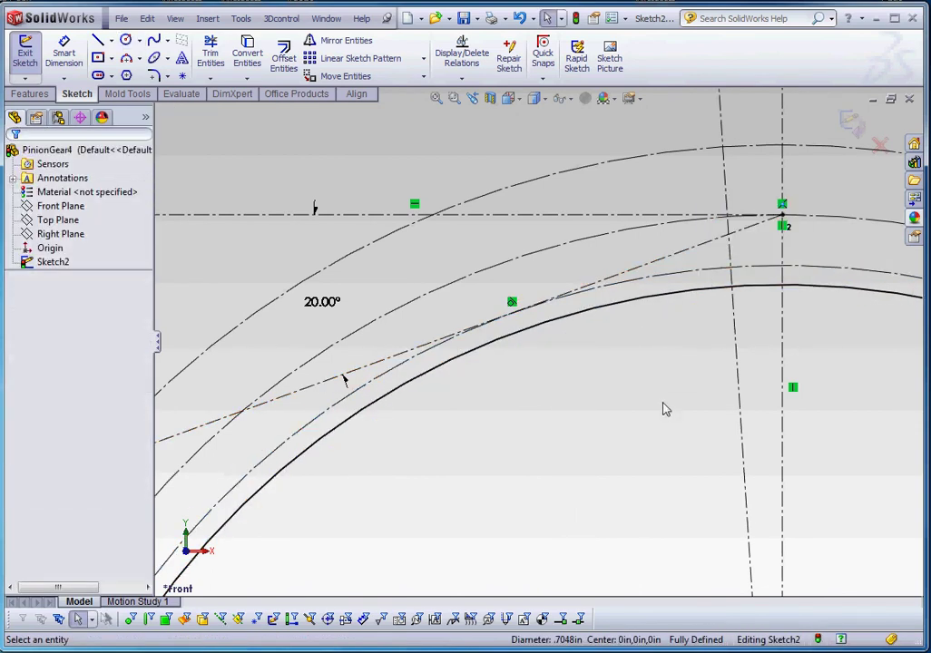
# - Sketch a circle of about 0.13 in radius centred on the pitch point and convert it to construction geometry
pyautogui.scroll(2, 657, 415)
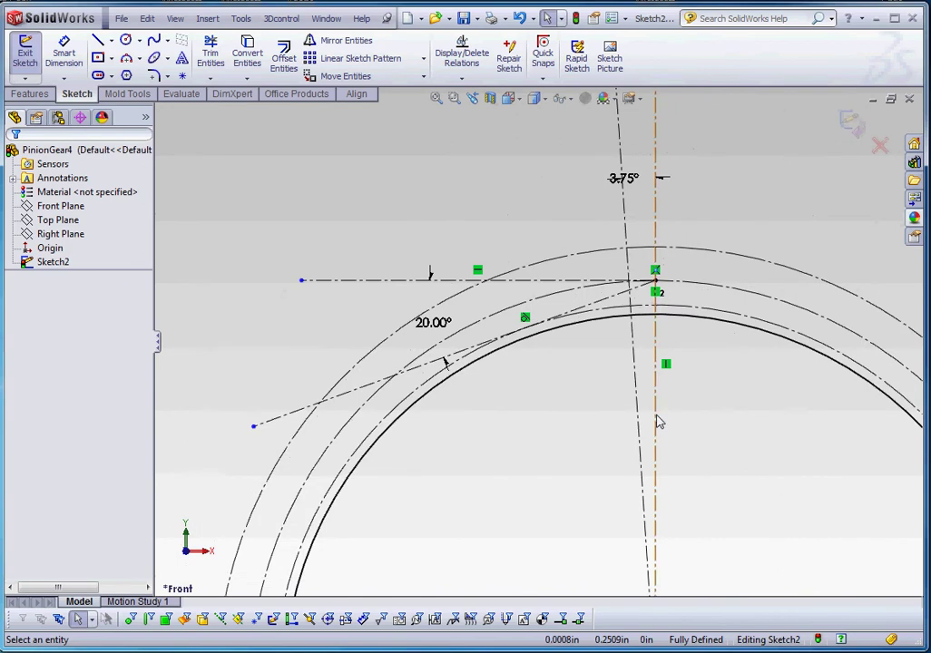
pyautogui.click(126, 42)
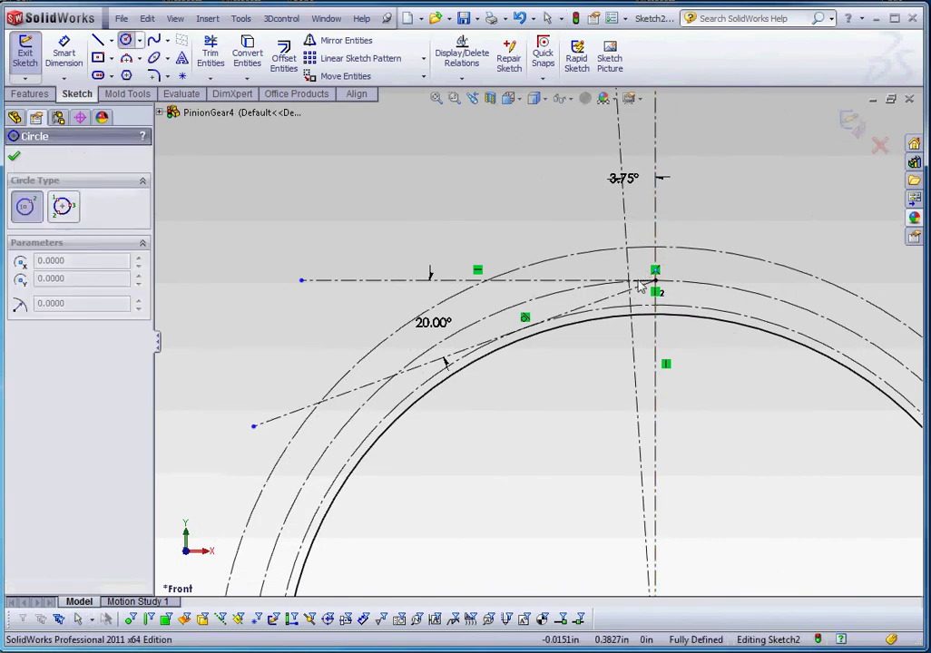
pyautogui.click(655, 271)
pyautogui.click(714, 159)
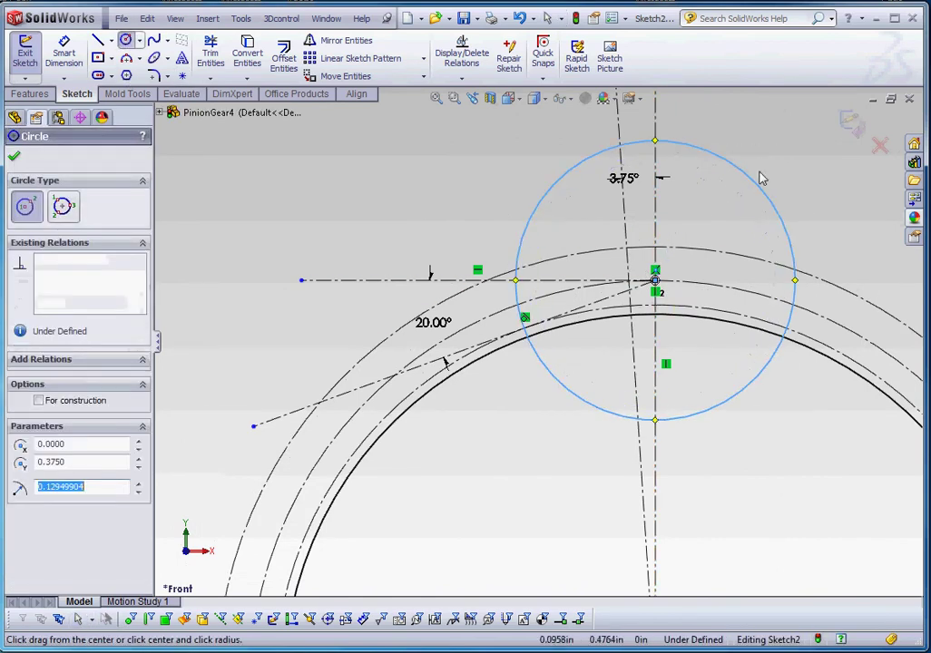
pyautogui.press('Escape')
pyautogui.moveTo(803, 199); pyautogui.dragTo(724, 167)
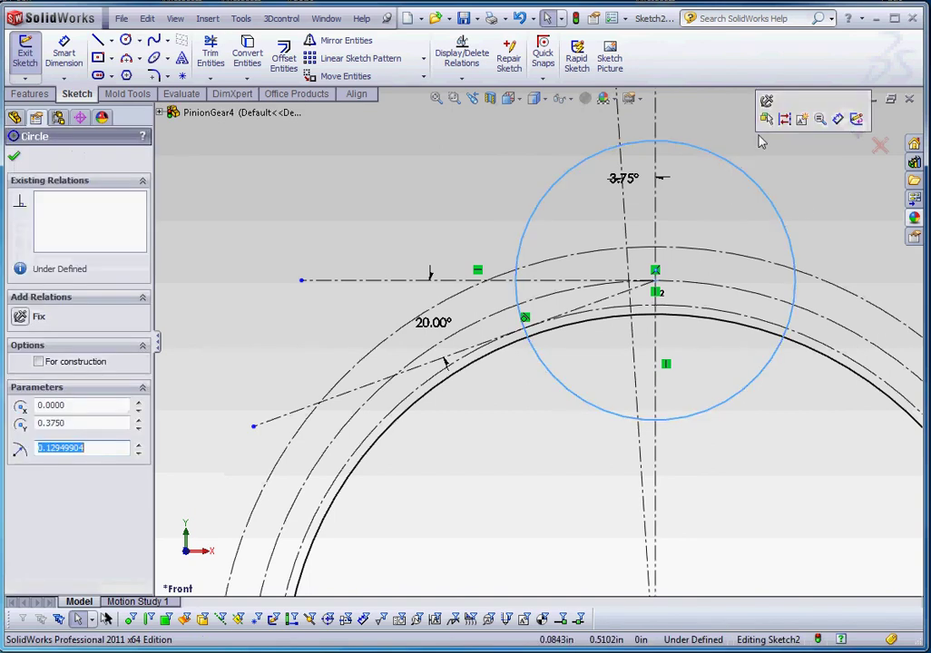
pyautogui.click(785, 119)
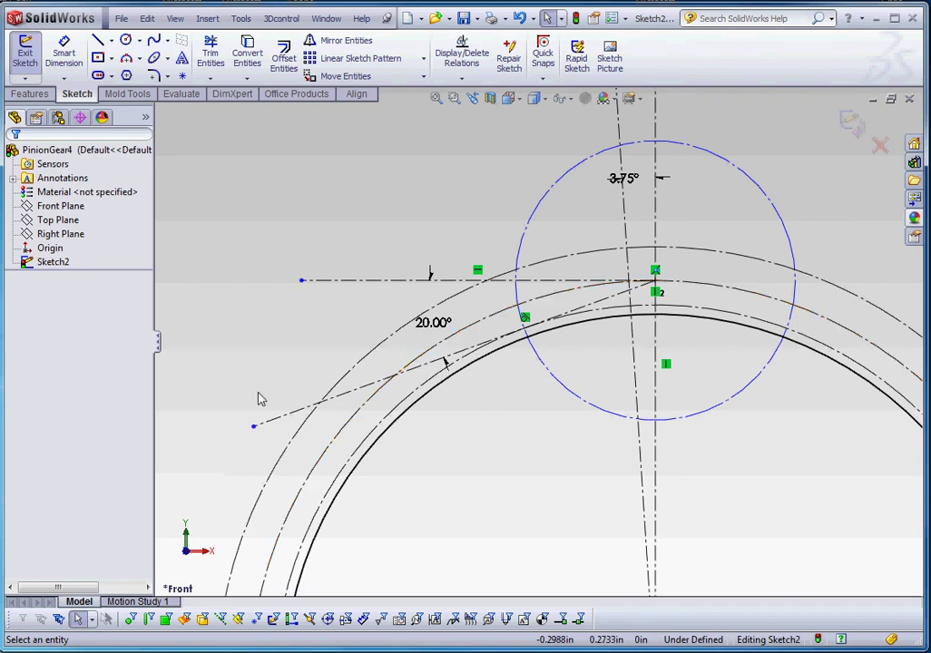
# - Dimension the pitch point circle's diameter at 0.18775 in
pyautogui.click(63, 53)
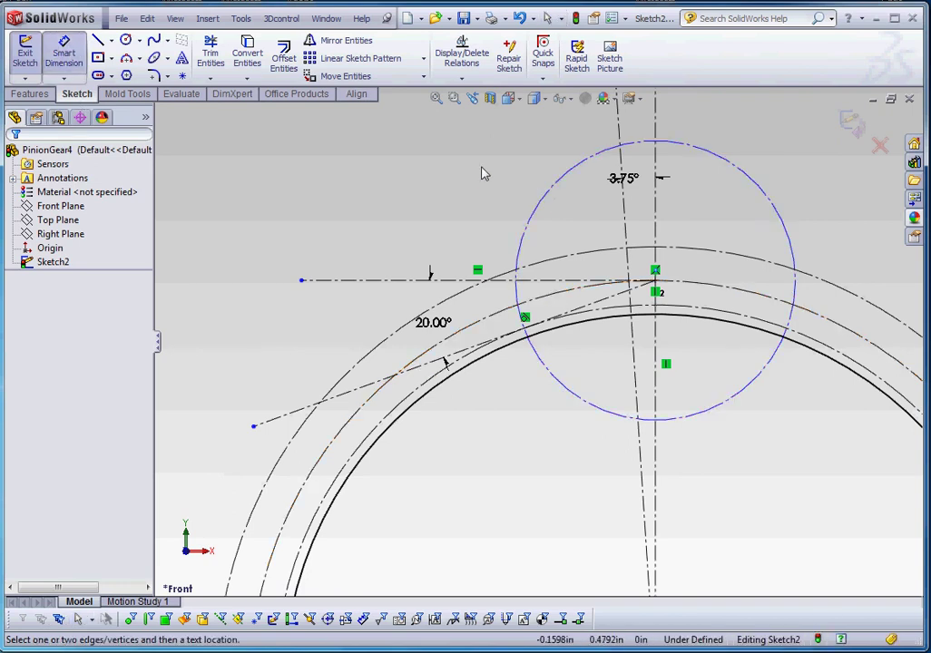
pyautogui.click(546, 197)
pyautogui.click(482, 180)
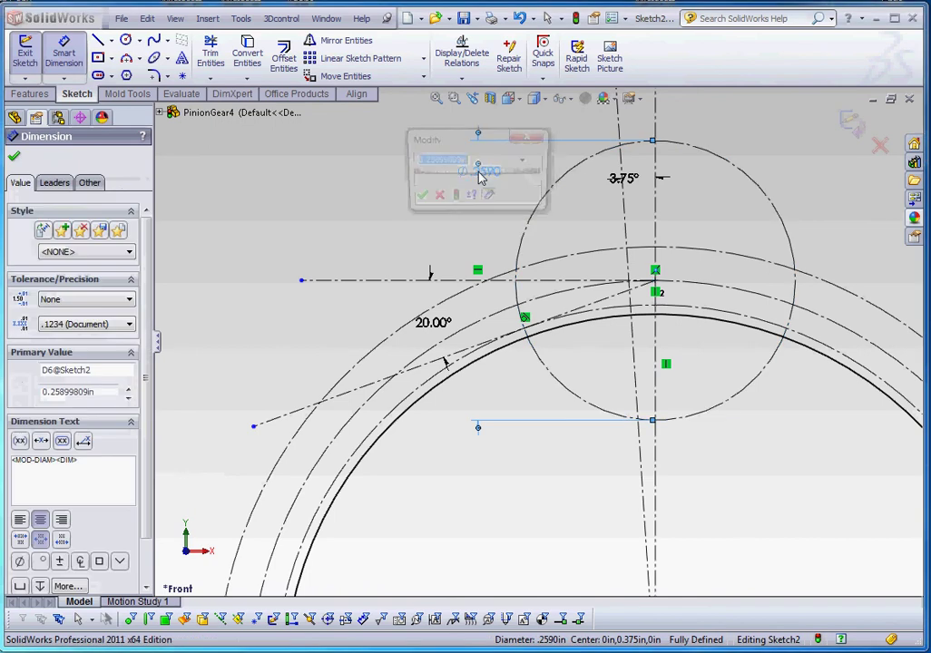
pyautogui.write('.18775')
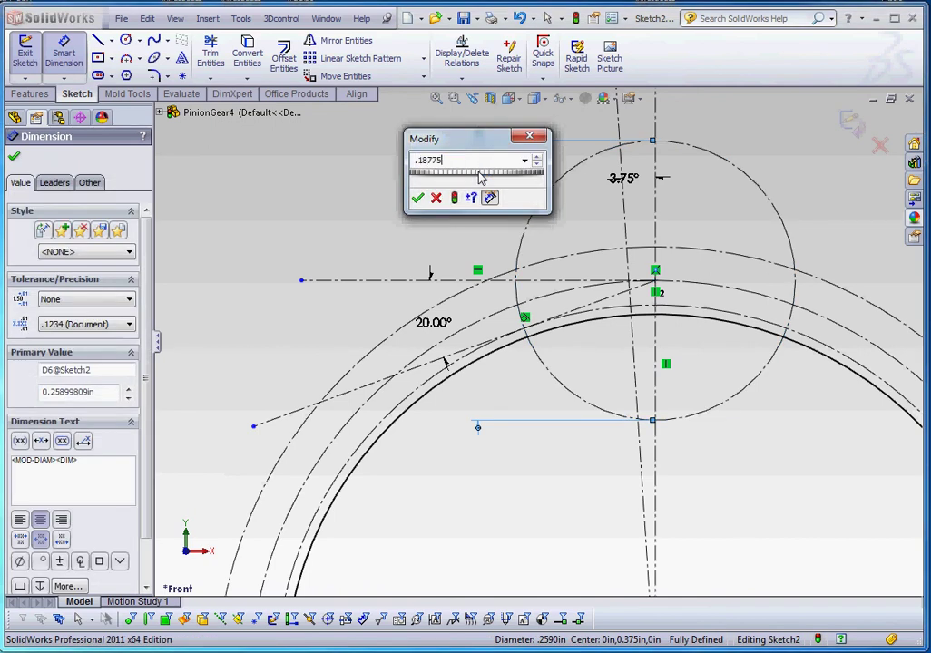
pyautogui.press('Return')
pyautogui.press('Escape')
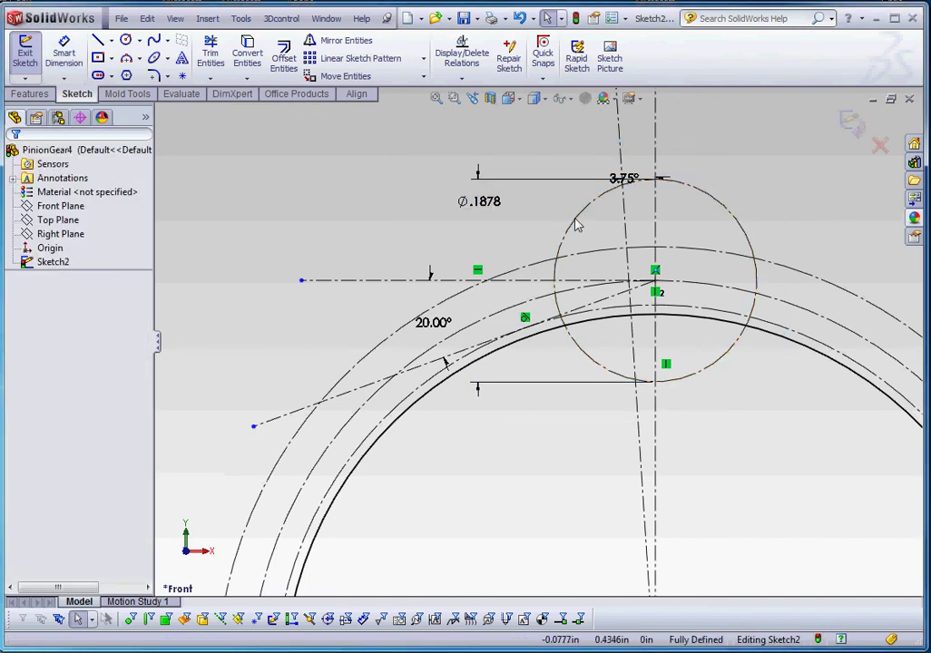
# - Sketch a circle of about 0.092 in radius centred where the pitch point circle crosses the base circle, near the pressure line
pyautogui.click(125, 40)
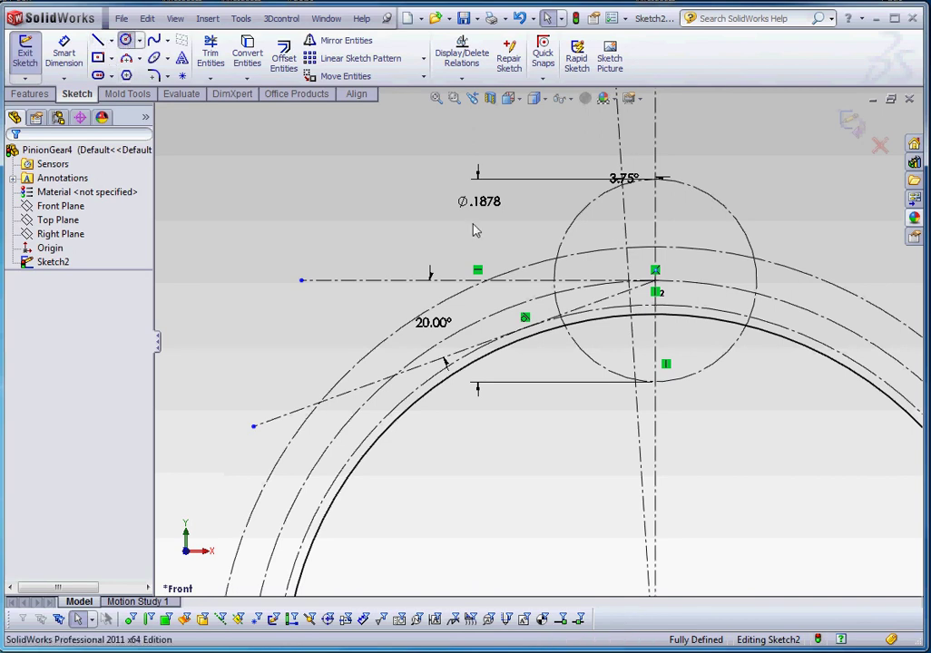
pyautogui.scroll(-4, 566, 344)
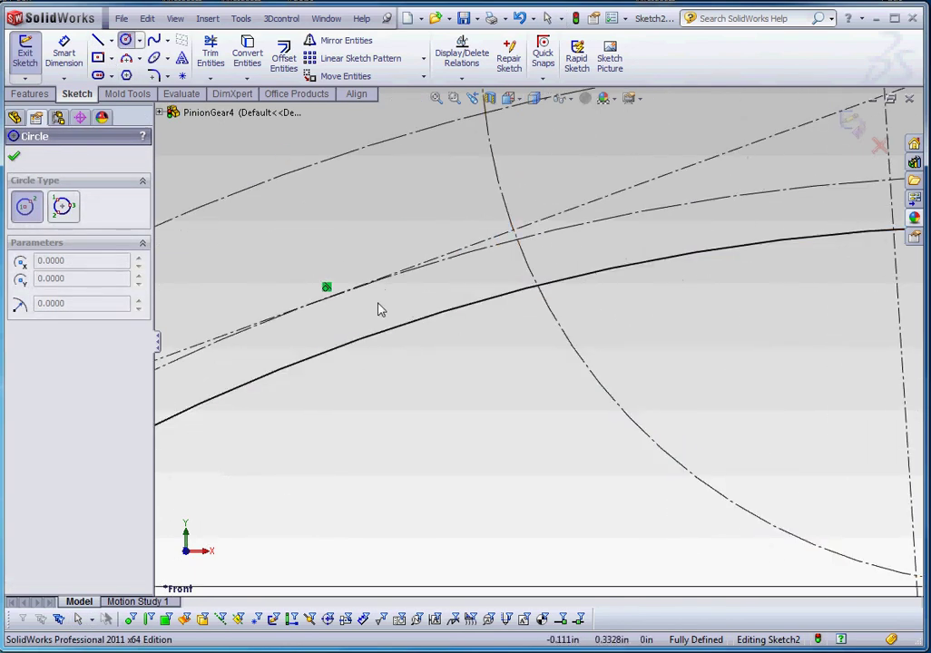
pyautogui.scroll(2, 439, 400)
pyautogui.scroll(-4, 532, 305)
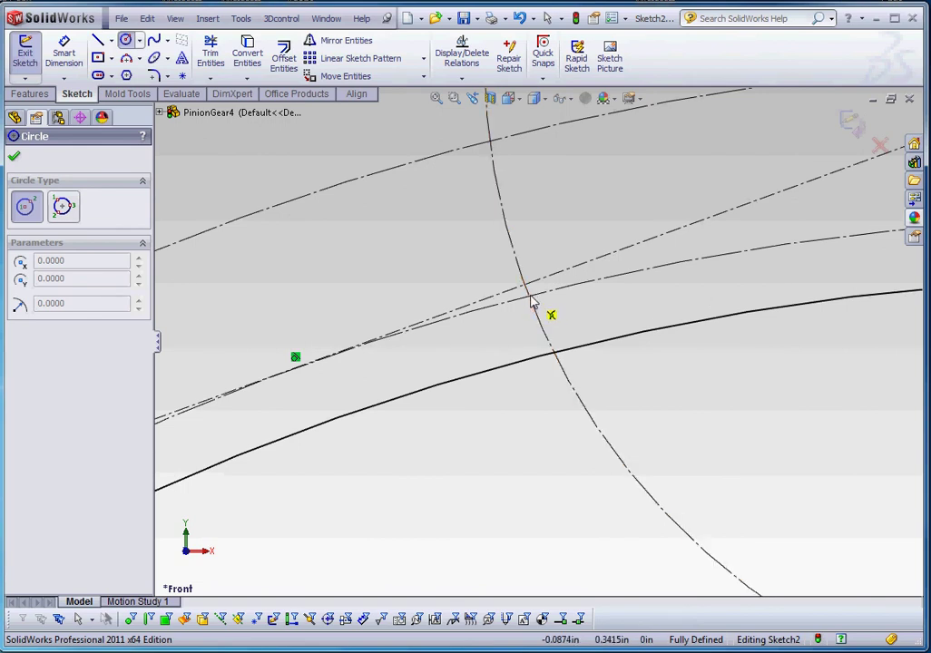
pyautogui.click(533, 302)
pyautogui.scroll(5, 545, 304)
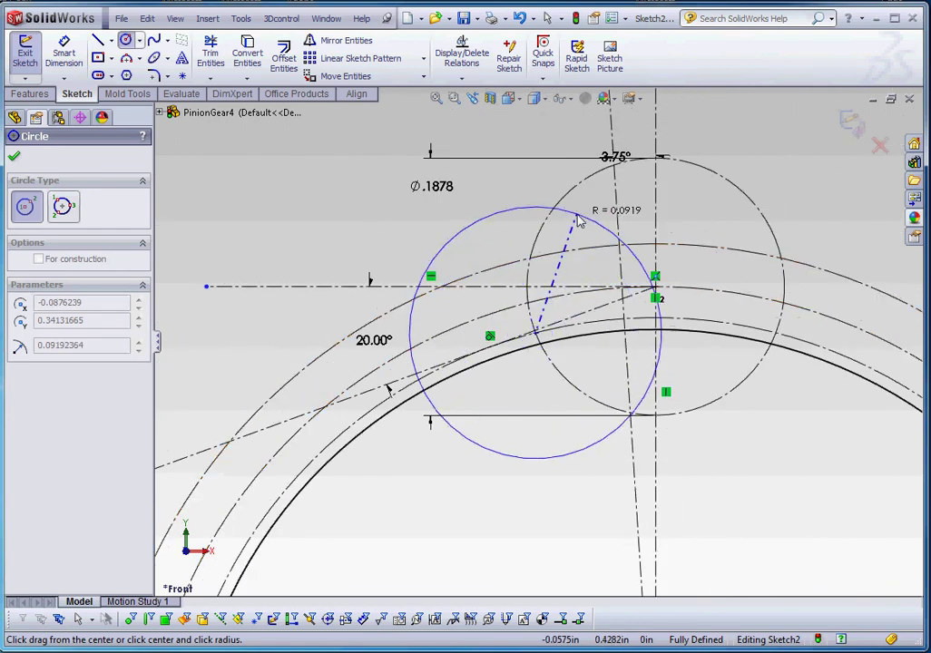
pyautogui.click(578, 216)
pyautogui.press('Escape')
pyautogui.press('Escape')
# - Convert the circle centred on the base circle intersection to construction geometry
pyautogui.scroll(-3, 592, 277)
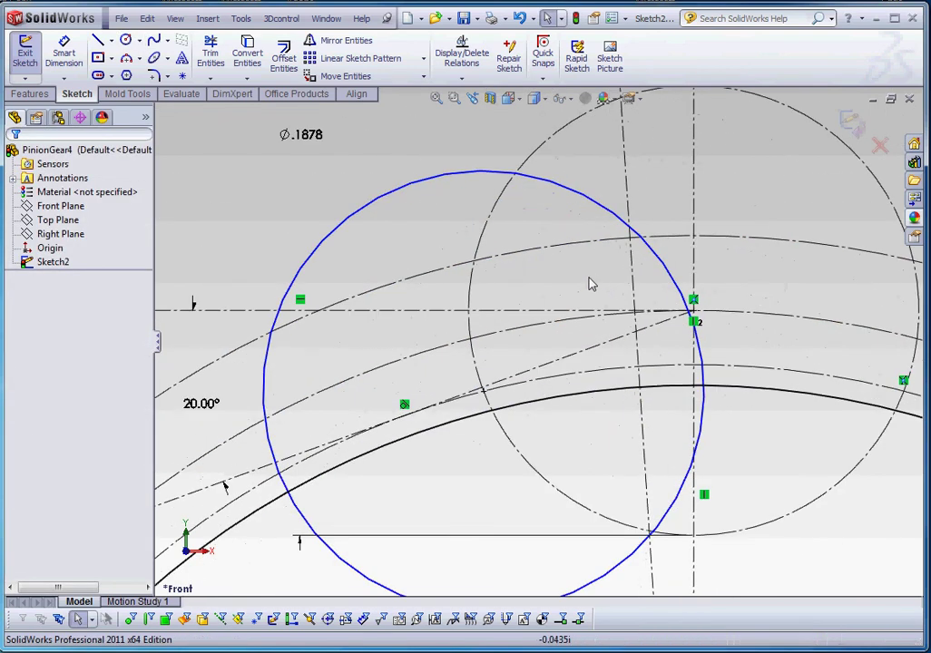
pyautogui.moveTo(428, 205); pyautogui.dragTo(341, 156)
pyautogui.click(425, 136)
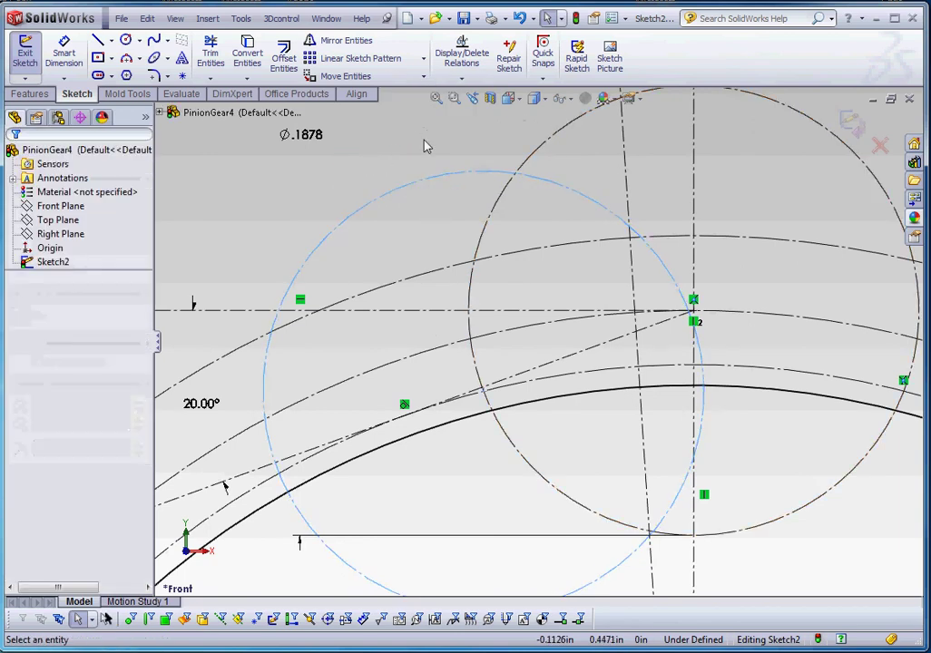
# - Add an Equal relation between the pitch point circle and the construction circle centred on the base circle
pyautogui.scroll(2, 542, 195)
pyautogui.scroll(-2, 550, 222)
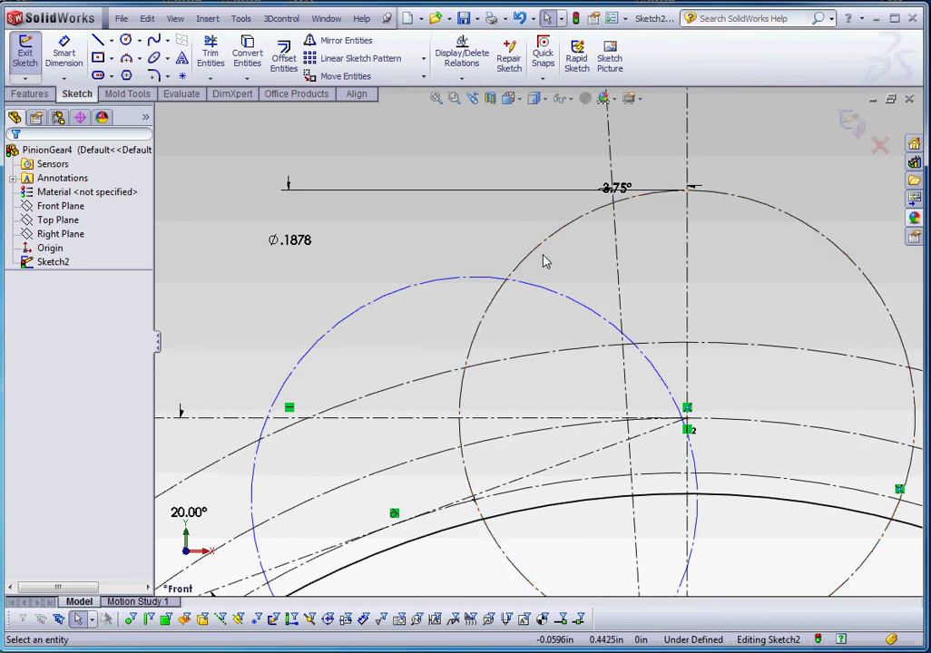
pyautogui.click(541, 251)
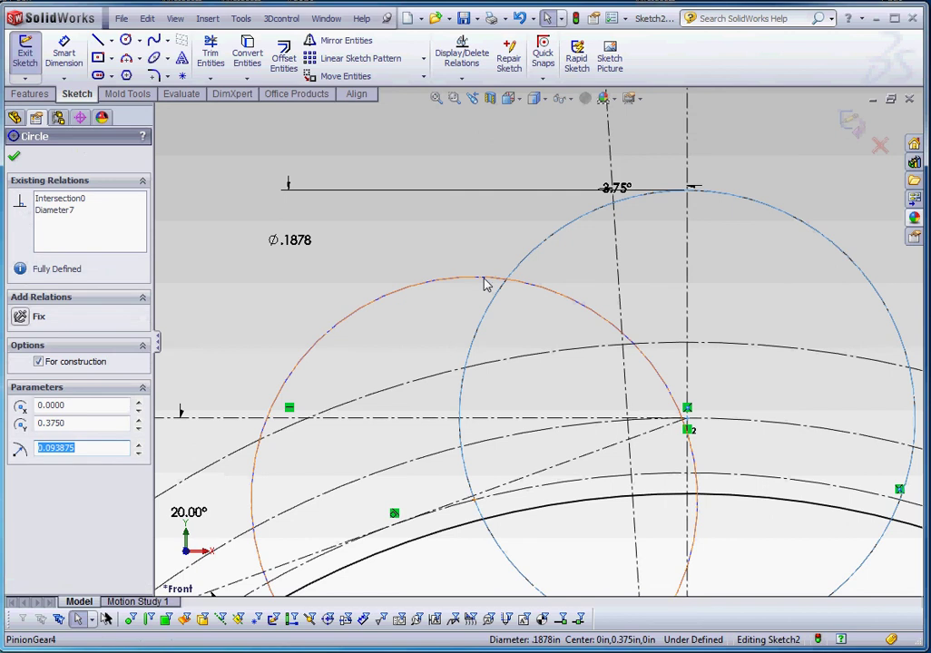
pyautogui.keyDown('ctrl'); pyautogui.click(484, 283); pyautogui.keyUp('ctrl')
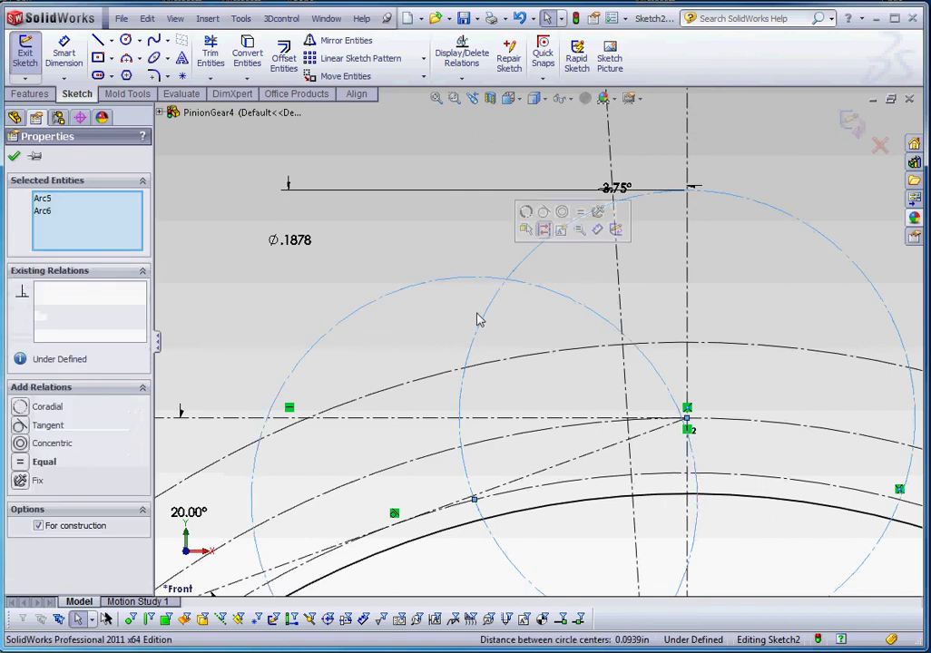
pyautogui.click(28, 465)
pyautogui.click(458, 229)
# - Examine where the equal-sized construction circle passes relative to the pitch point and the surrounding gear circles
pyautogui.scroll(4, 463, 232)
pyautogui.scroll(-3, 610, 413)
pyautogui.scroll(-3, 576, 366)
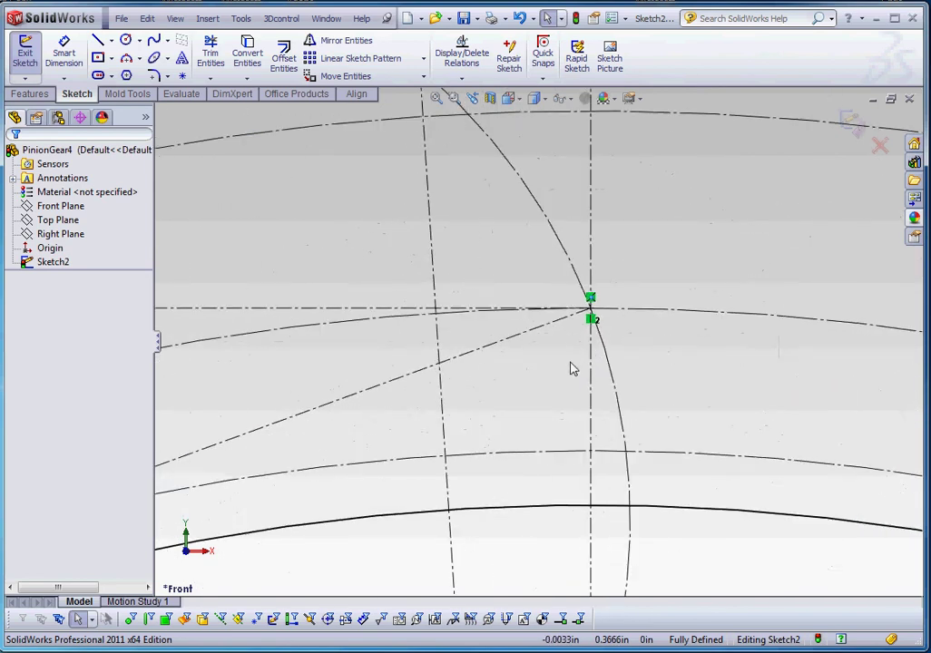
pyautogui.scroll(2, 599, 381)
pyautogui.scroll(-3, 533, 286)
pyautogui.scroll(4, 545, 291)
pyautogui.scroll(-3, 556, 325)
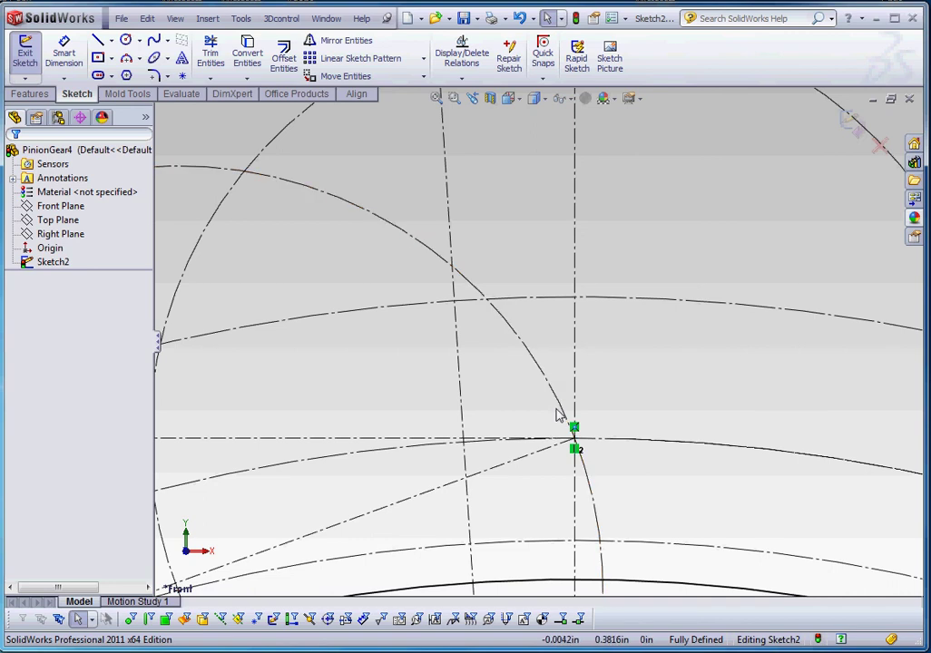
pyautogui.scroll(3, 617, 467)
pyautogui.scroll(-5, 544, 374)
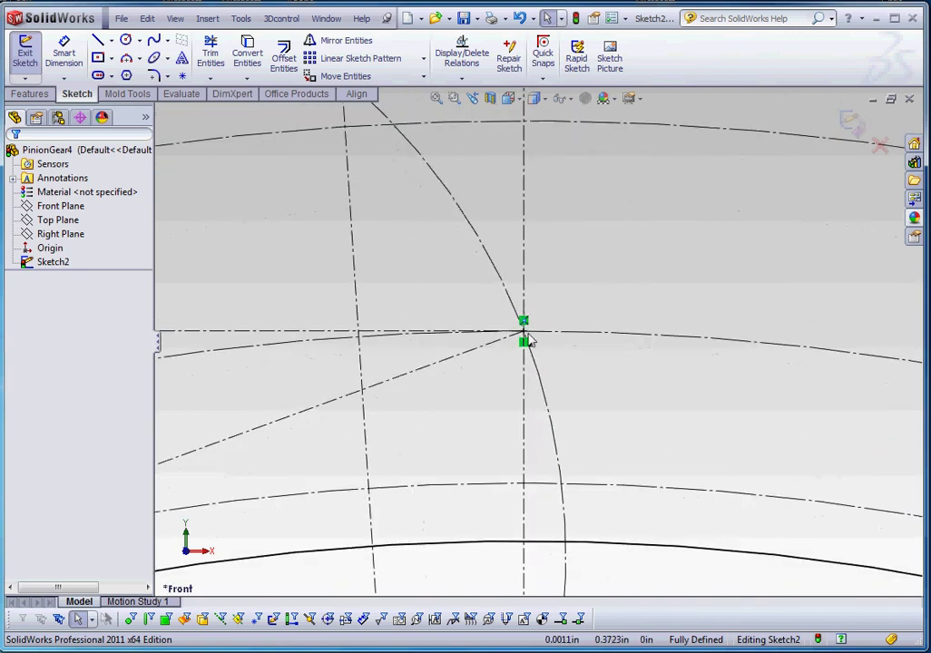